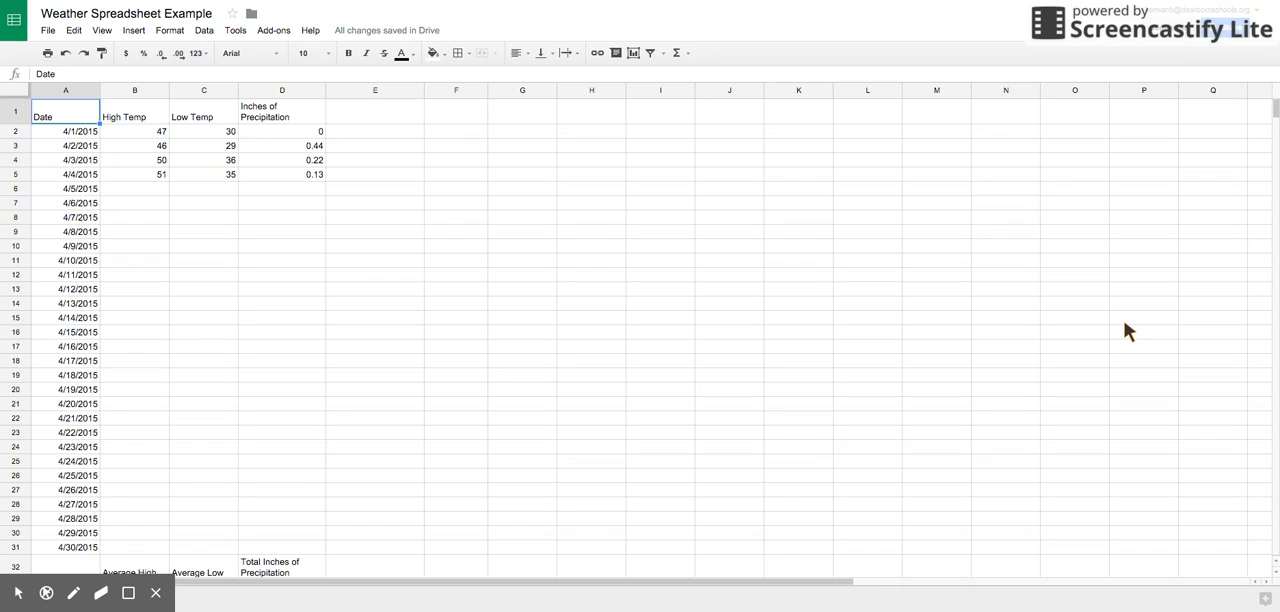
Step: Clear the dates from 4/5/2015 through 4/30/2015 in the Date column, cells A6 to A31
left_click_drag(77, 192, 80, 547)
key("Delete")
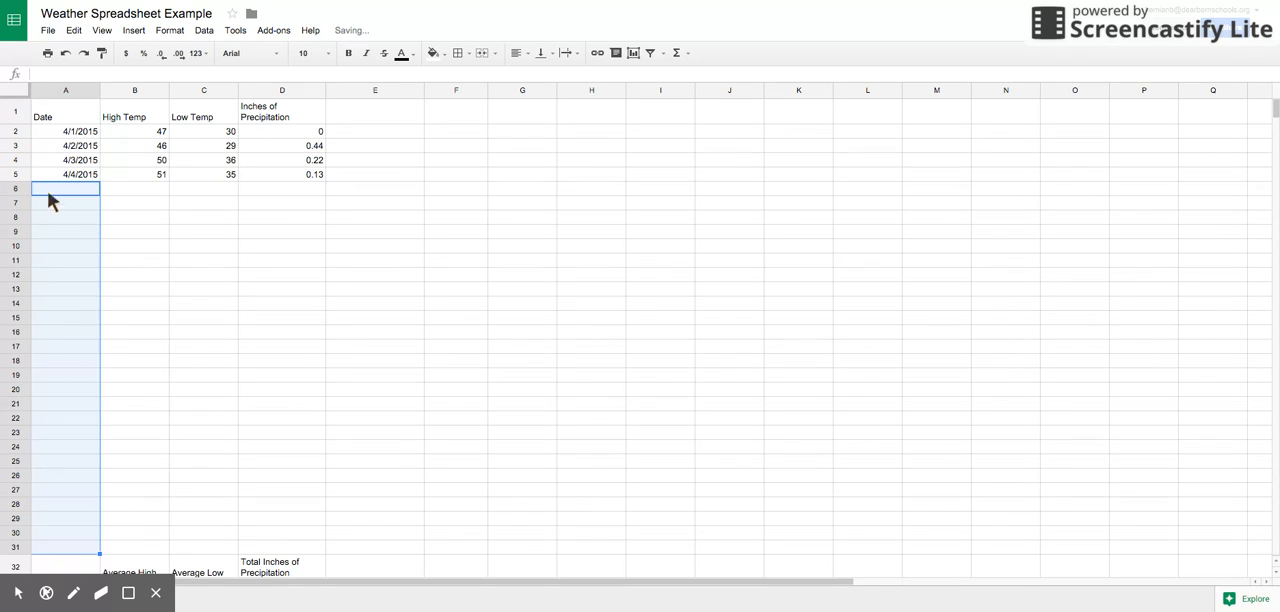
left_click(128, 158)
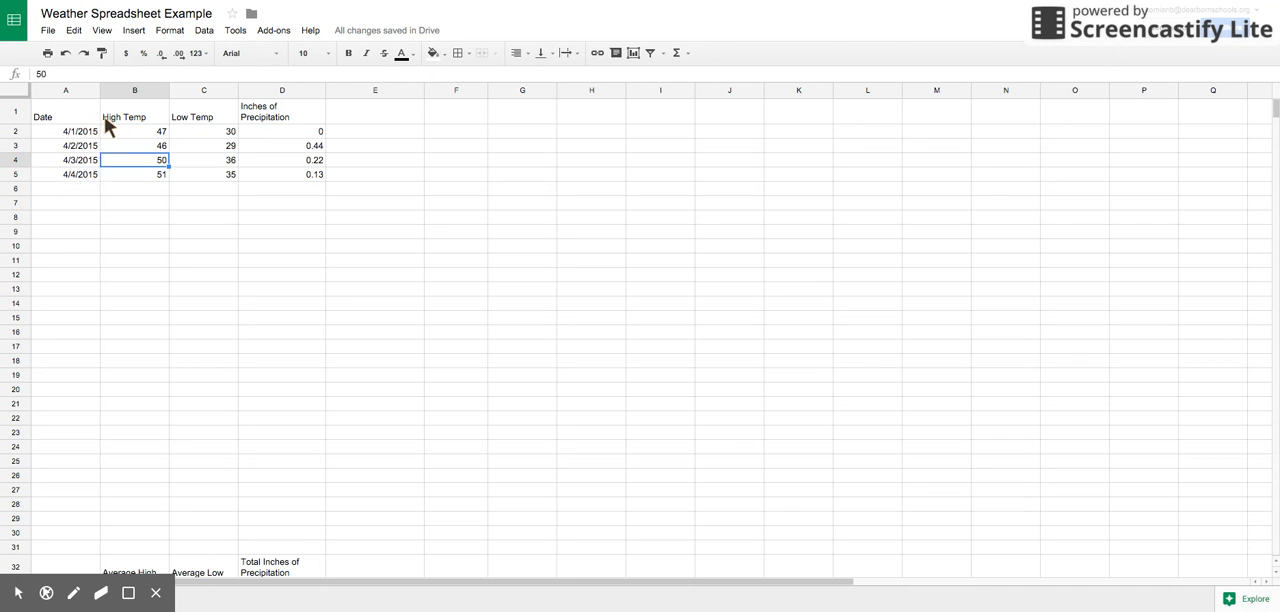
left_click(131, 130)
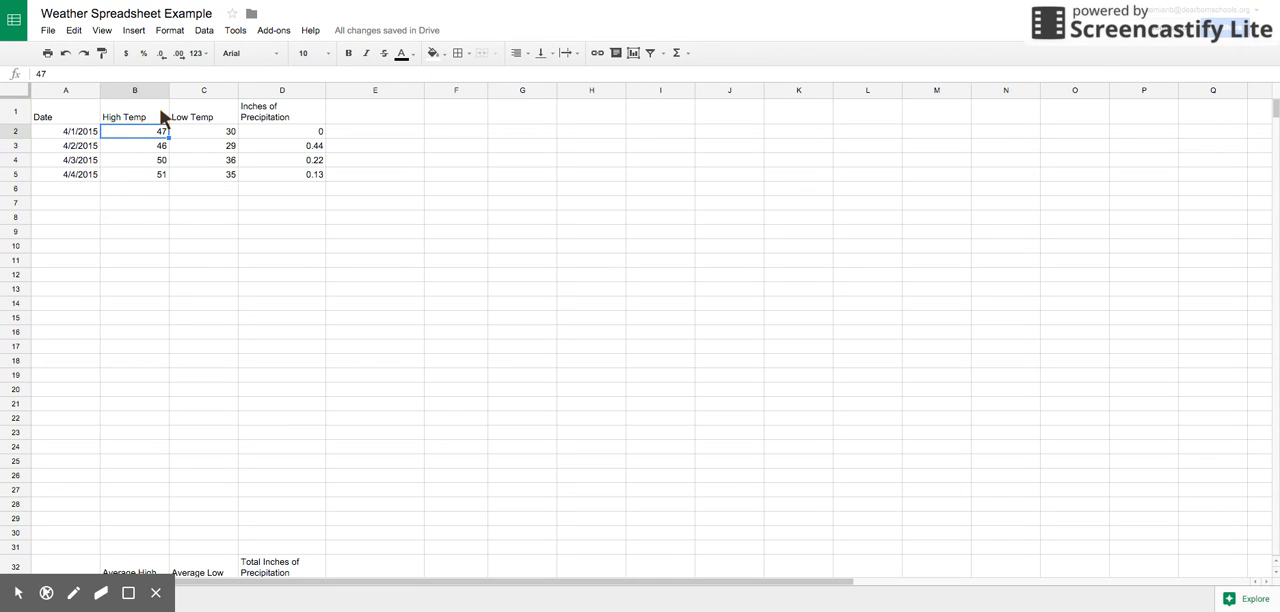
left_click(310, 111)
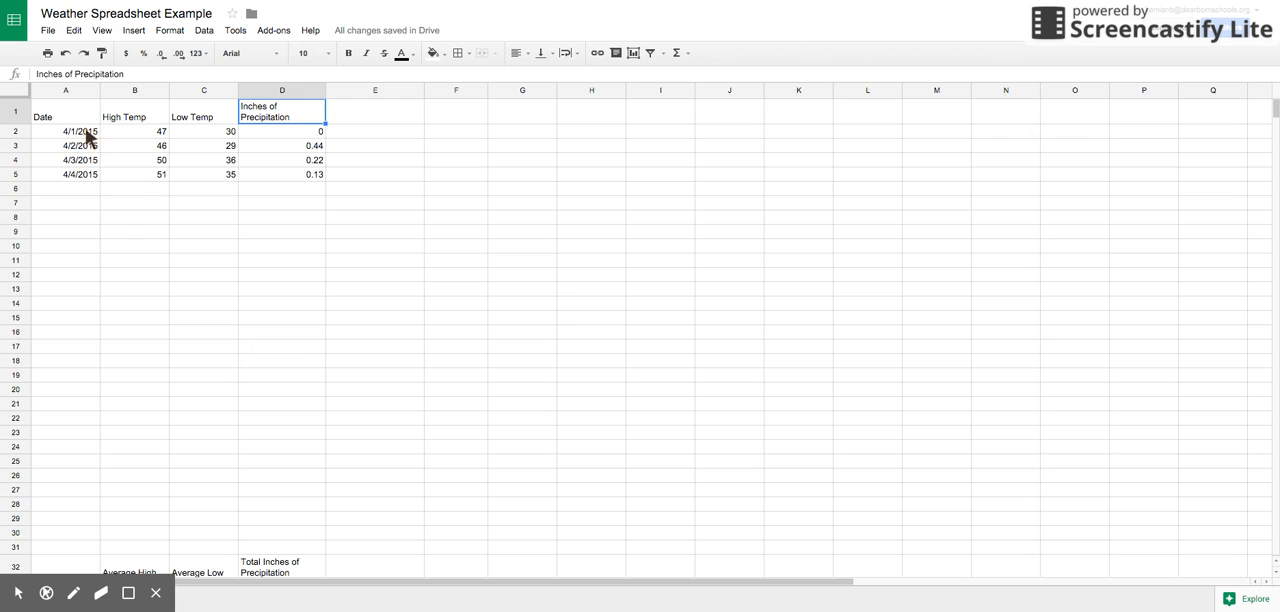
Step: Clear the dates 4/3/2015 and 4/4/2015 from cells A4 and A5
left_click_drag(85, 160, 84, 175)
key("Delete")
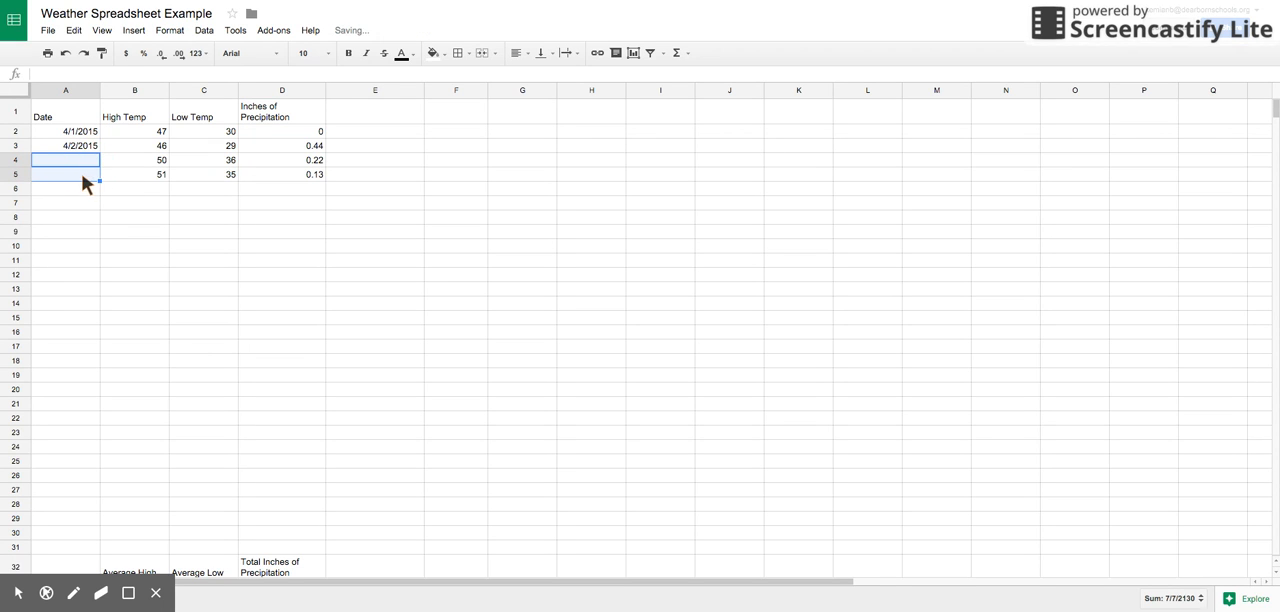
left_click(79, 173)
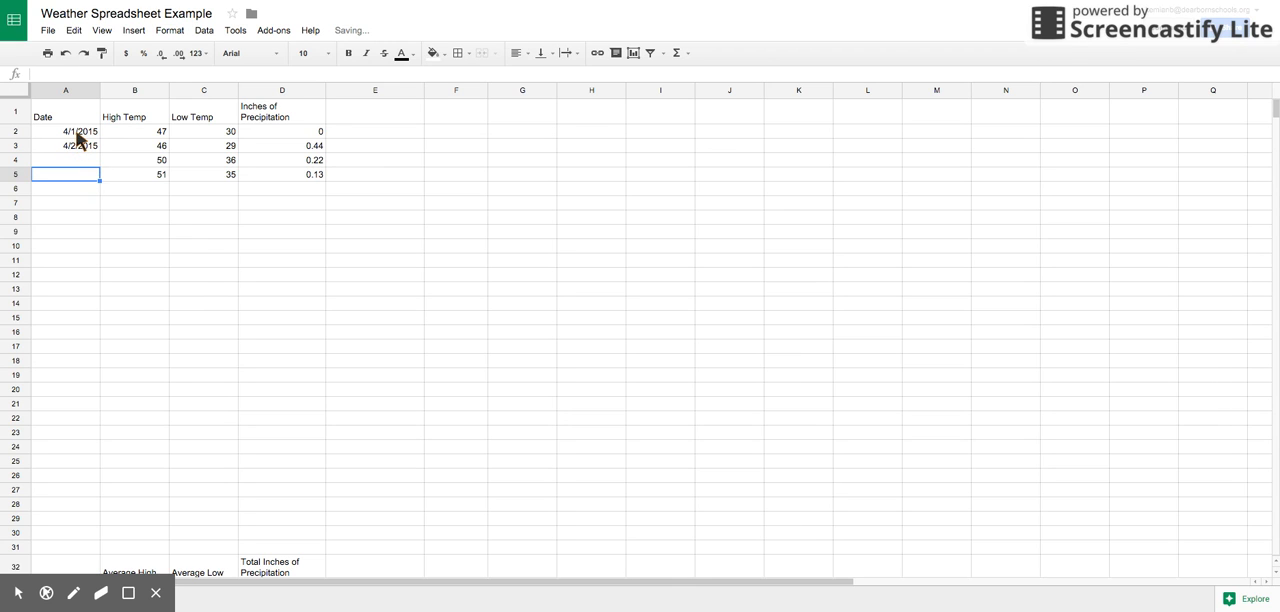
Step: Extend the date series from 4/1/2015 and 4/2/2015 in A2:A3 down the Date column to 4/30/2015 in A31
left_click(77, 133)
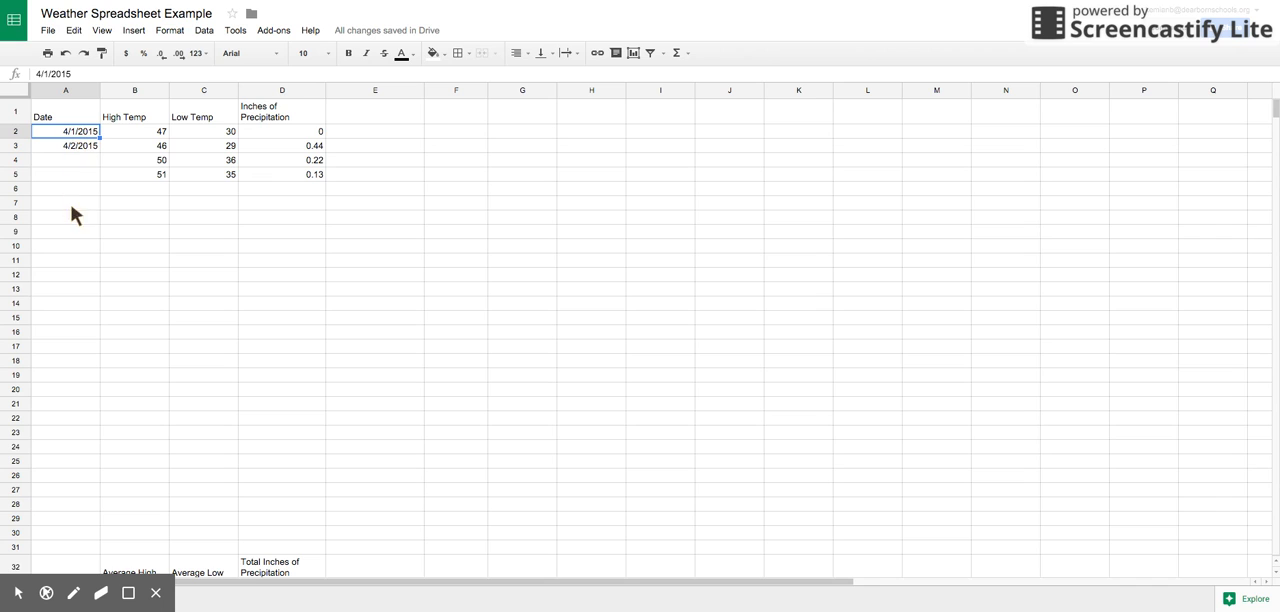
left_click(80, 334)
left_click_drag(64, 134, 65, 144)
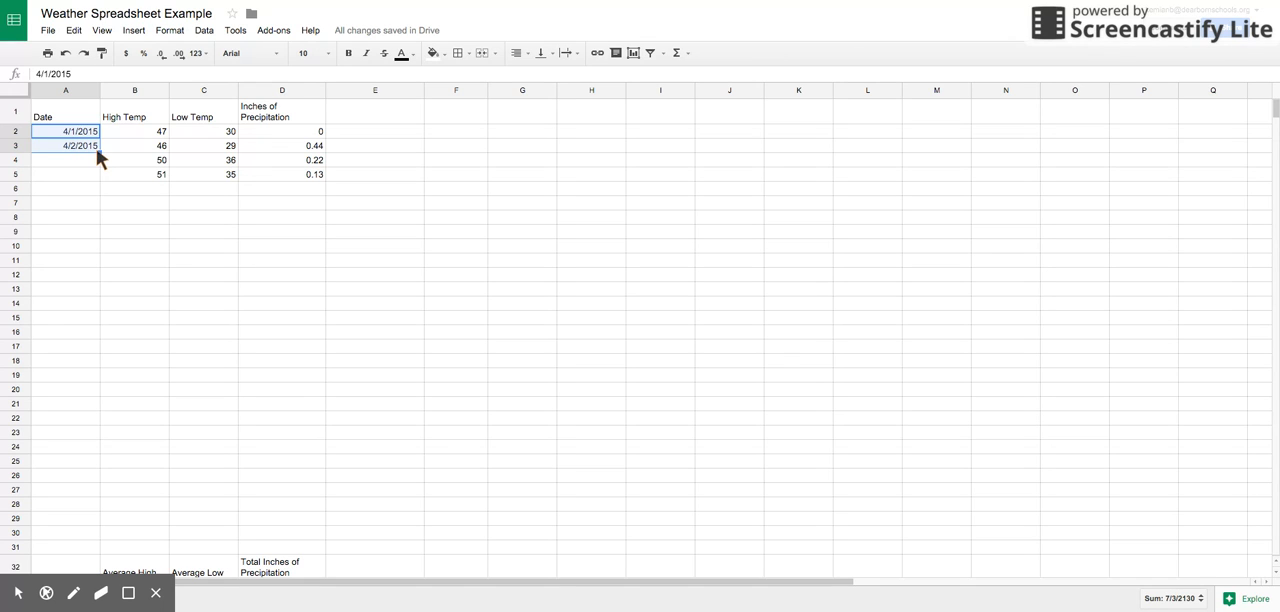
left_click_drag(97, 153, 78, 546)
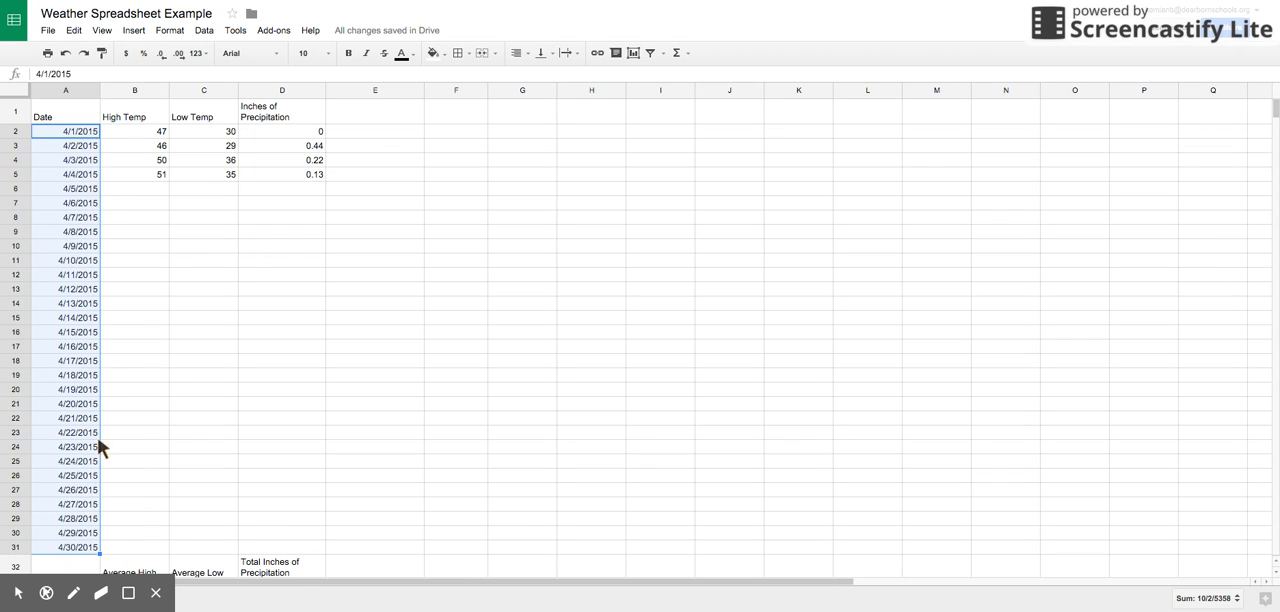
left_click(197, 146)
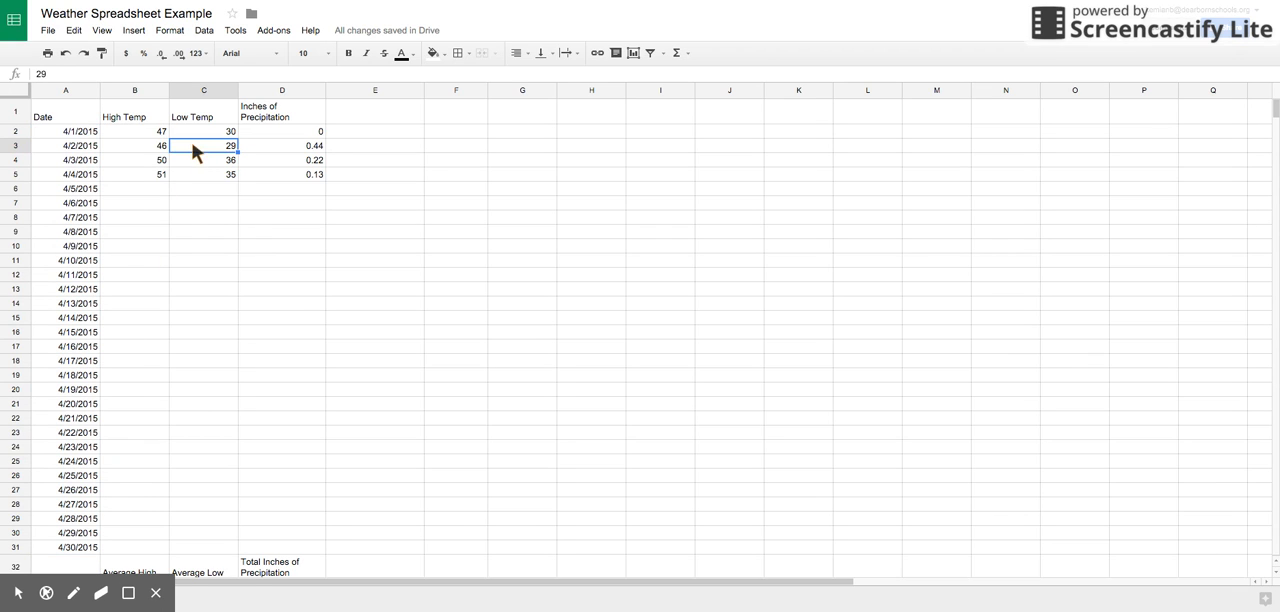
left_click(147, 136)
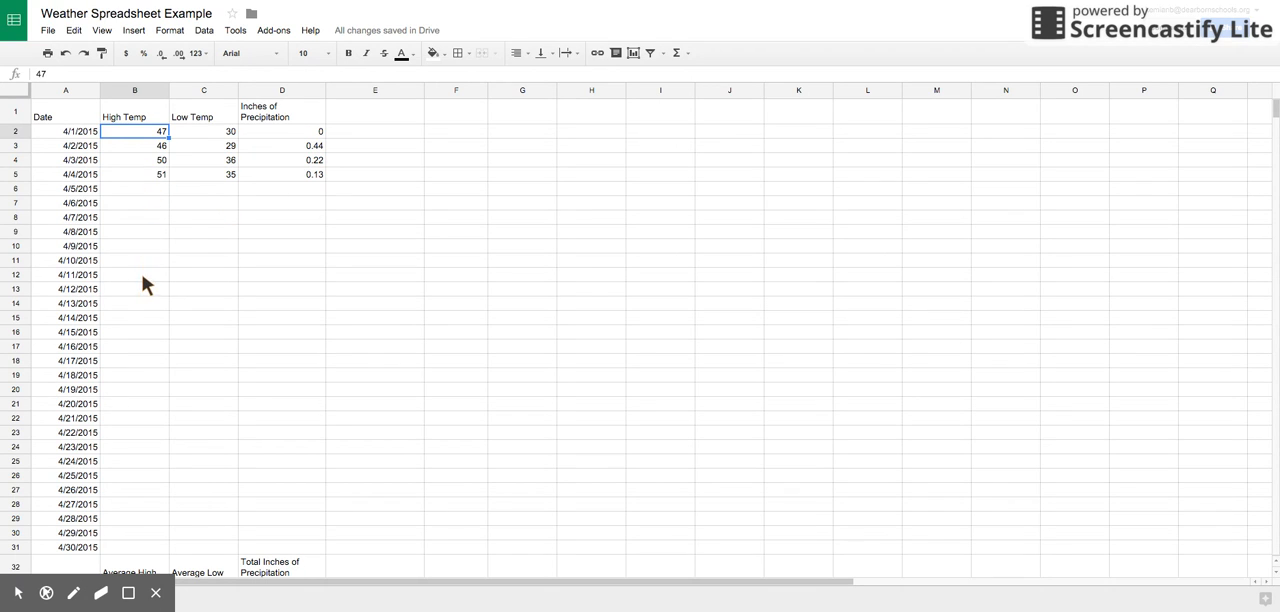
scroll(143, 283, "down", 3)
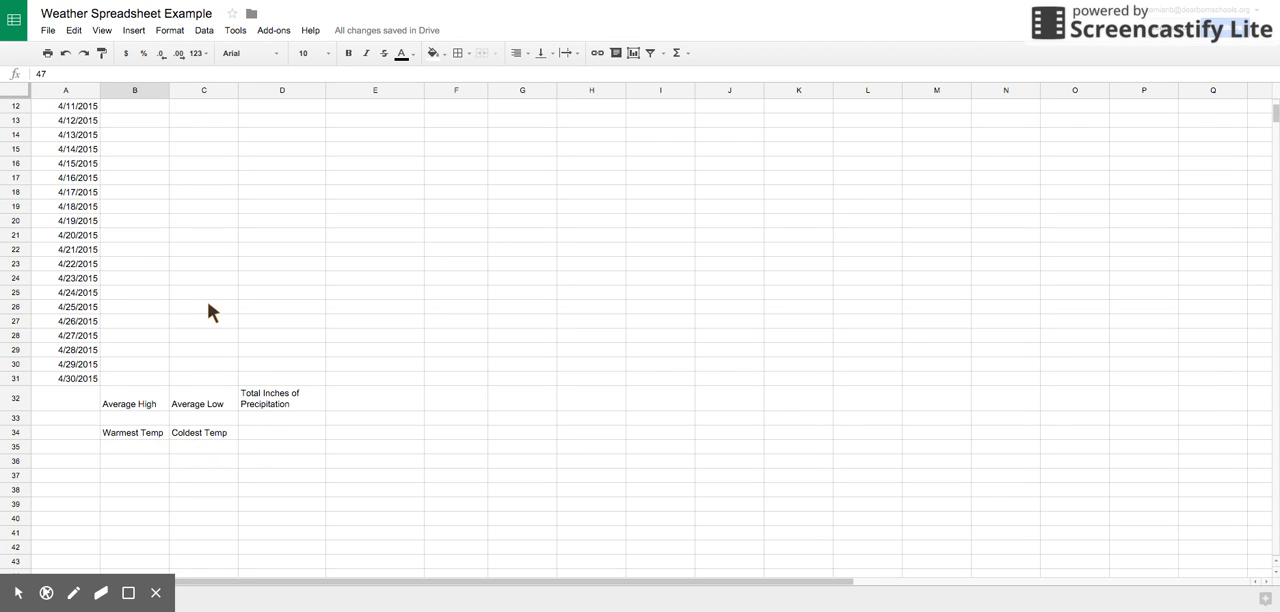
scroll(207, 312, "up", 4)
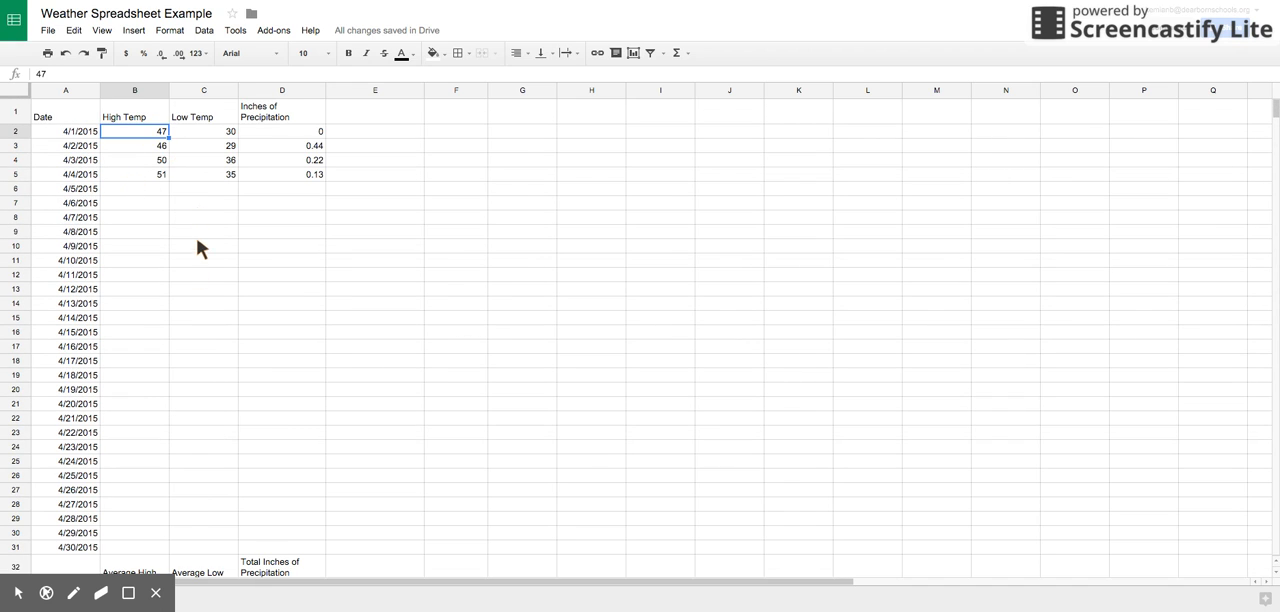
scroll(197, 241, "down", 4)
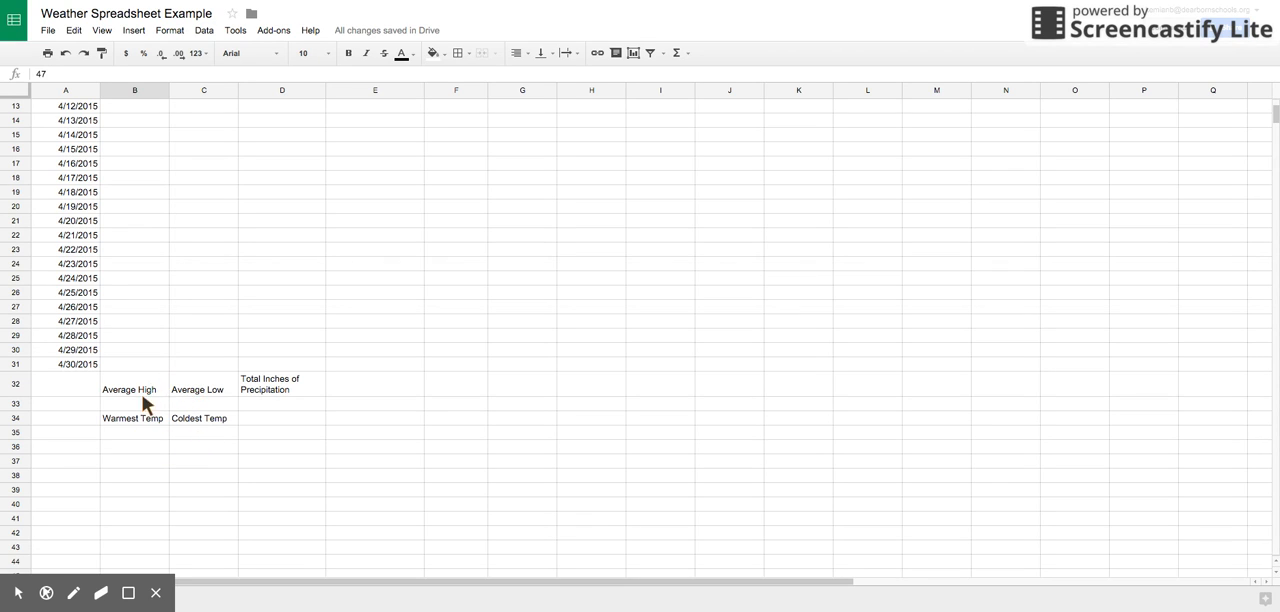
scroll(145, 375, "up", 5)
Step: Calculate the average high temperature in B33, under the Average High label, with =AVERAGE(B2:B5)
scroll(146, 367, "down", 5)
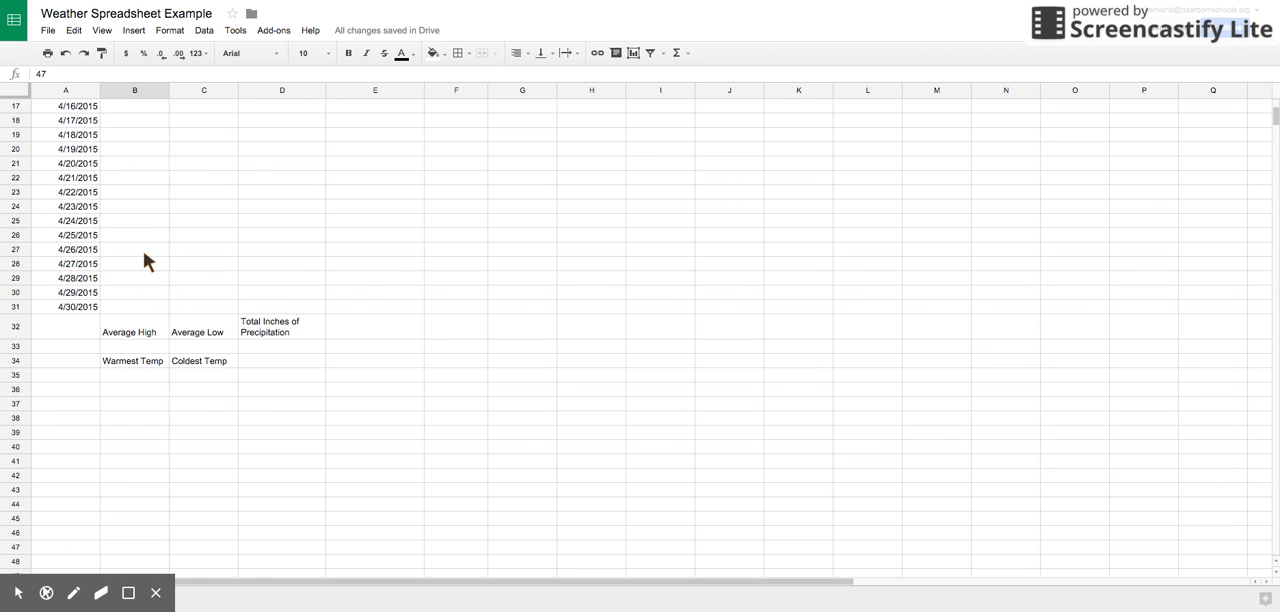
left_click(137, 353)
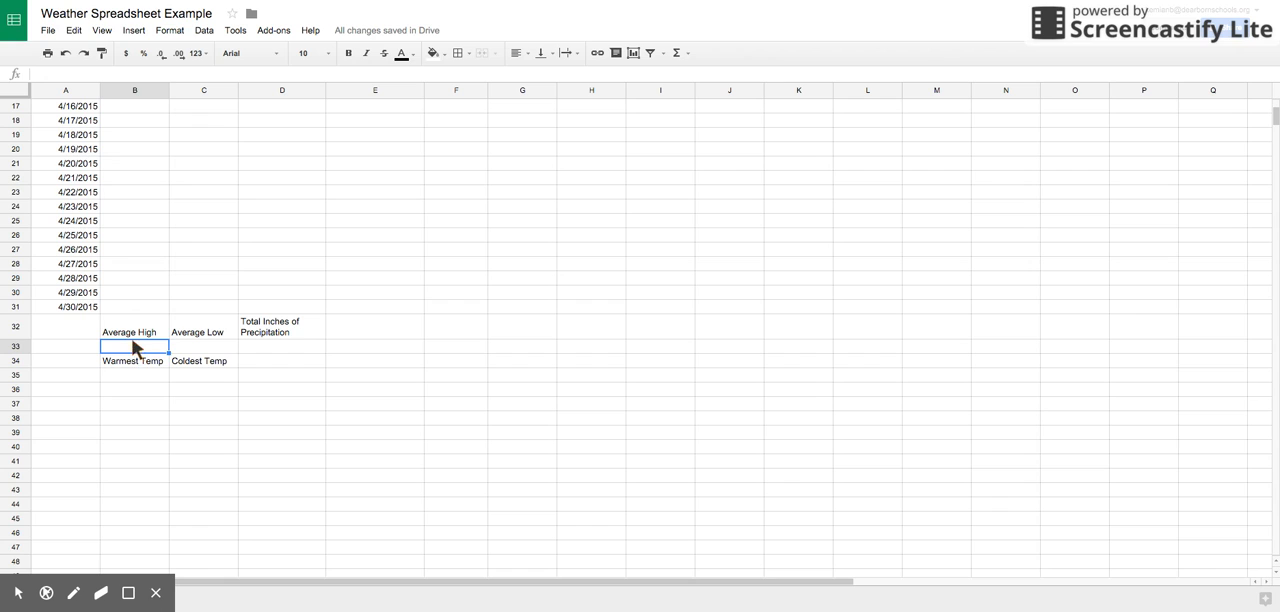
left_click(689, 55)
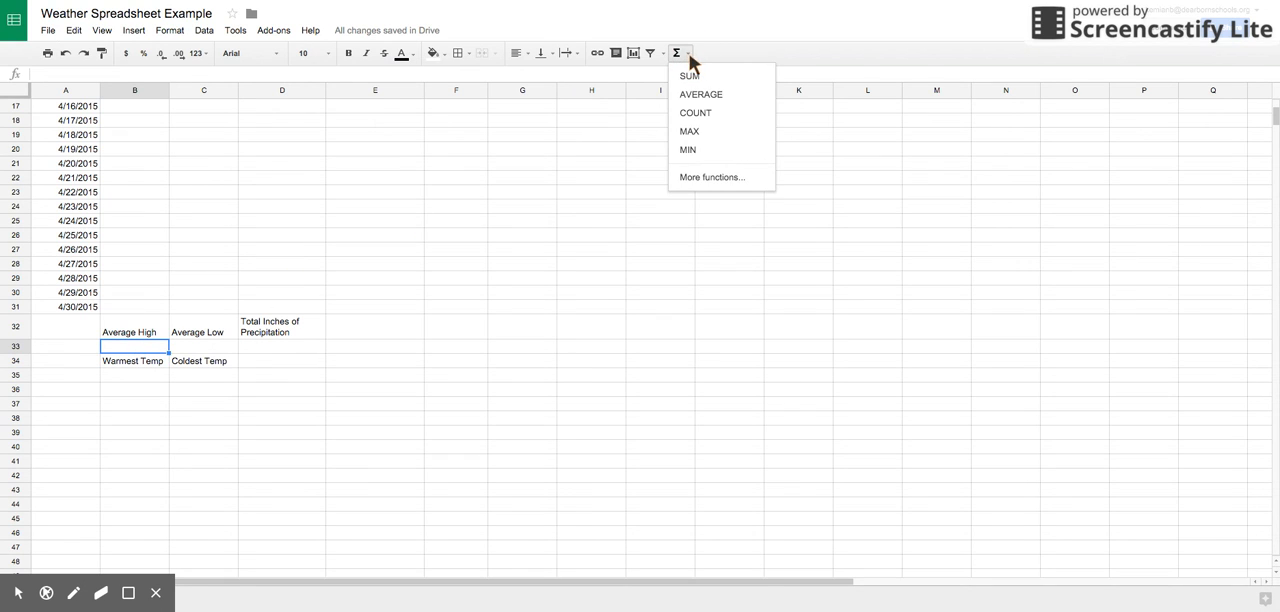
left_click(699, 94)
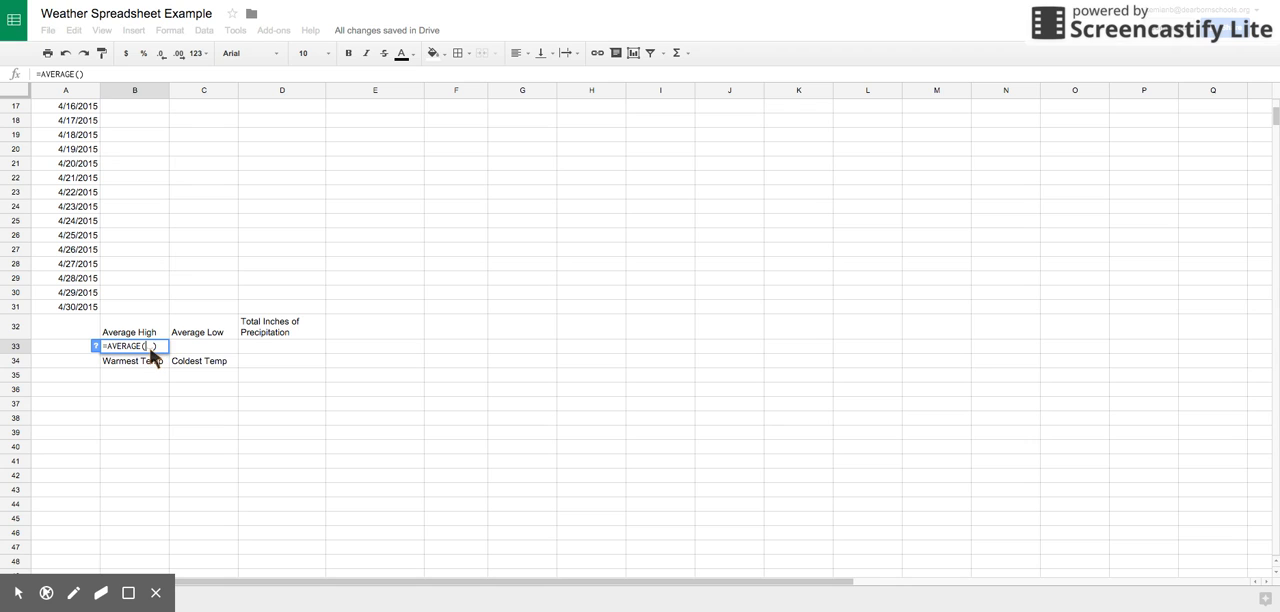
scroll(164, 285, "up", 5)
left_click(143, 133)
left_click_drag(143, 135, 140, 178)
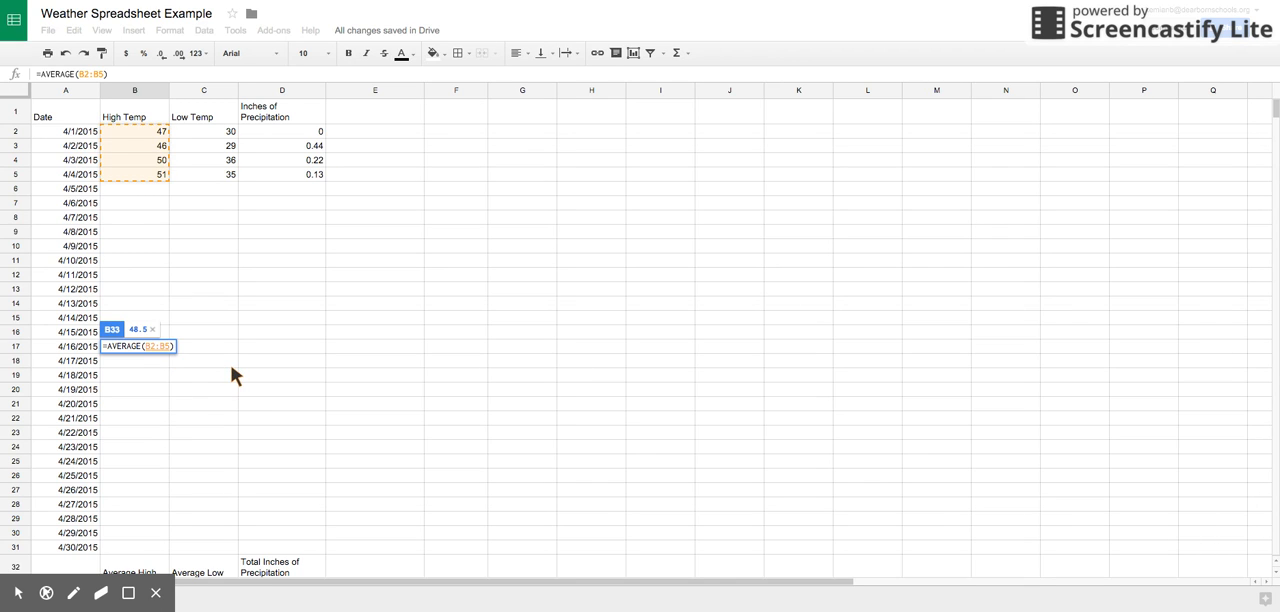
key("Return")
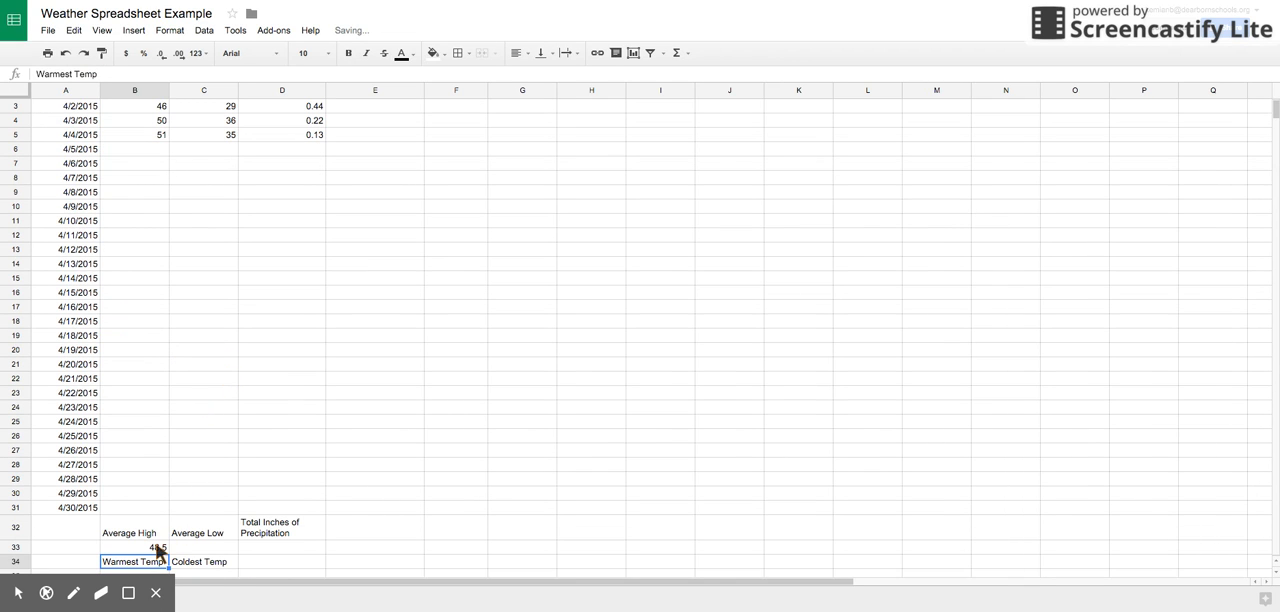
Step: Calculate the average low temperature in C33, under the Average Low label, with =AVERAGE(C2:C5)
scroll(254, 409, "up", 1)
scroll(254, 409, "down", 5)
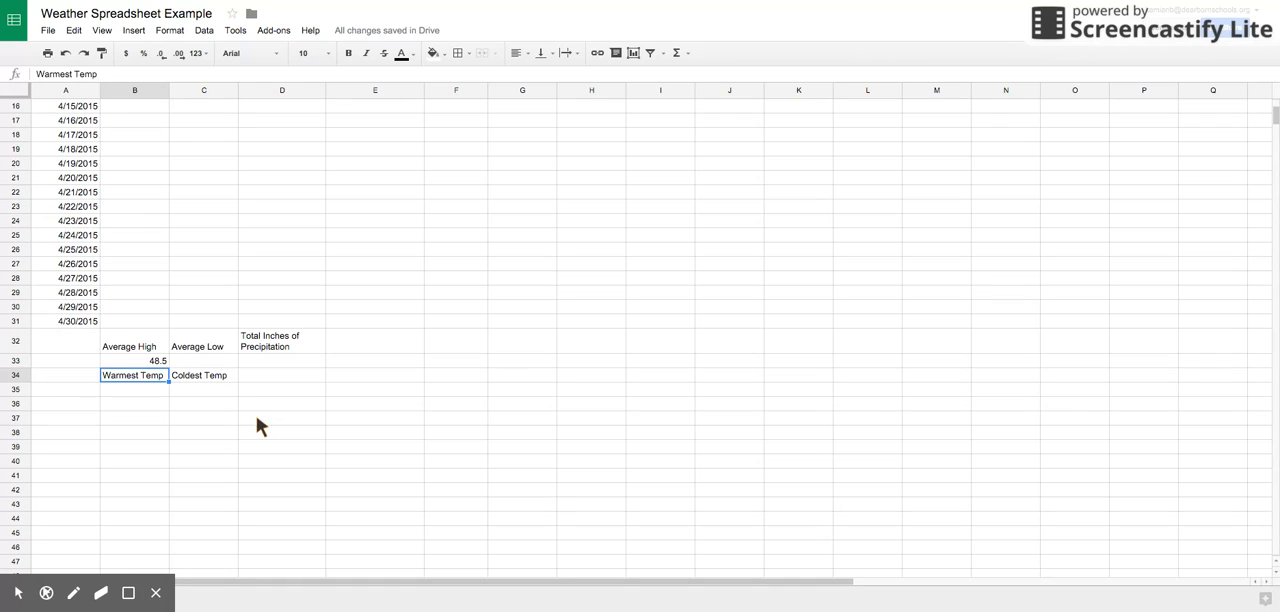
left_click(220, 362)
left_click(684, 52)
left_click(678, 93)
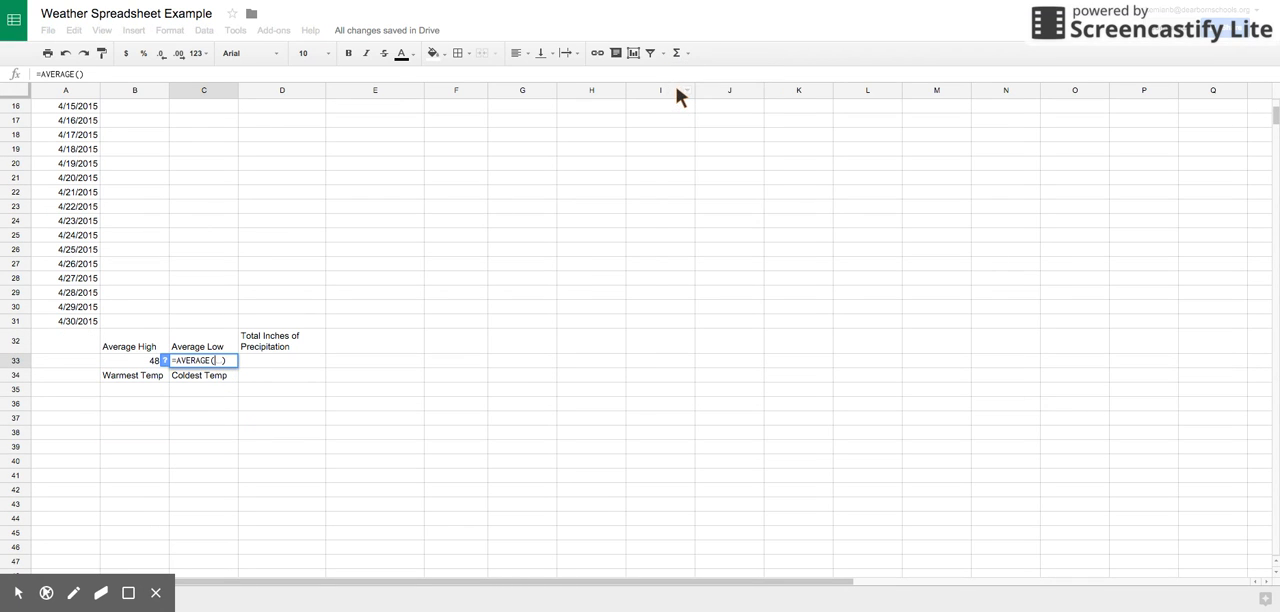
scroll(278, 205, "up", 5)
left_click_drag(215, 129, 217, 175)
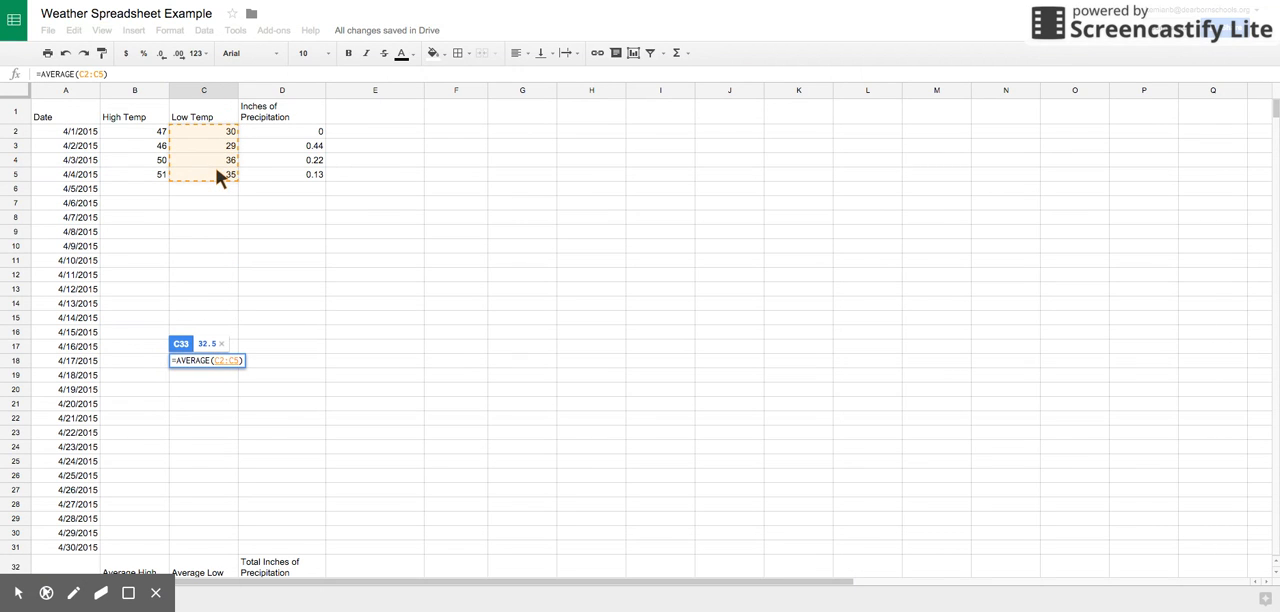
key("Return")
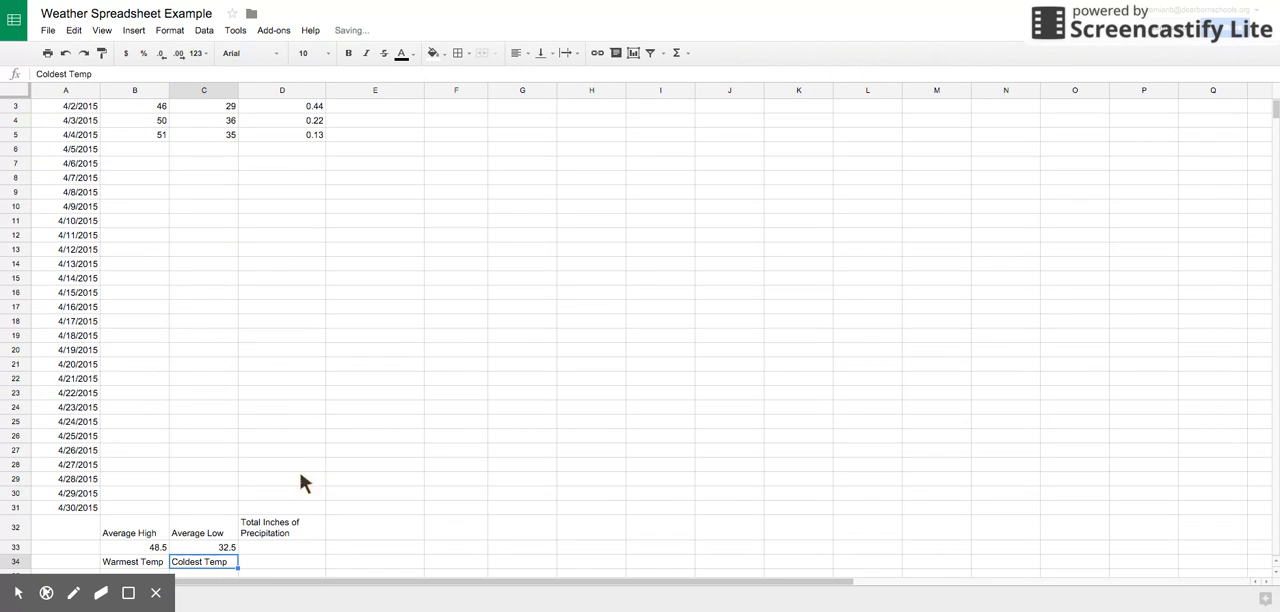
Step: Select cell D33 below the Total Inches of Precipitation label
left_click(271, 545)
scroll(333, 505, "down", 4)
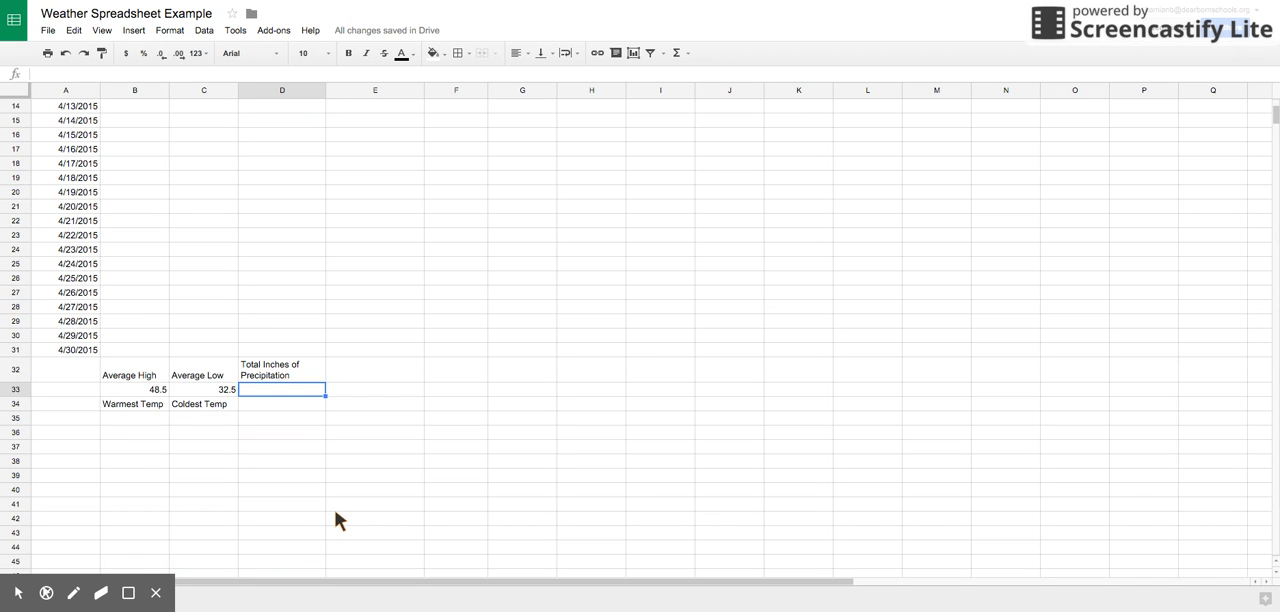
left_click(73, 592)
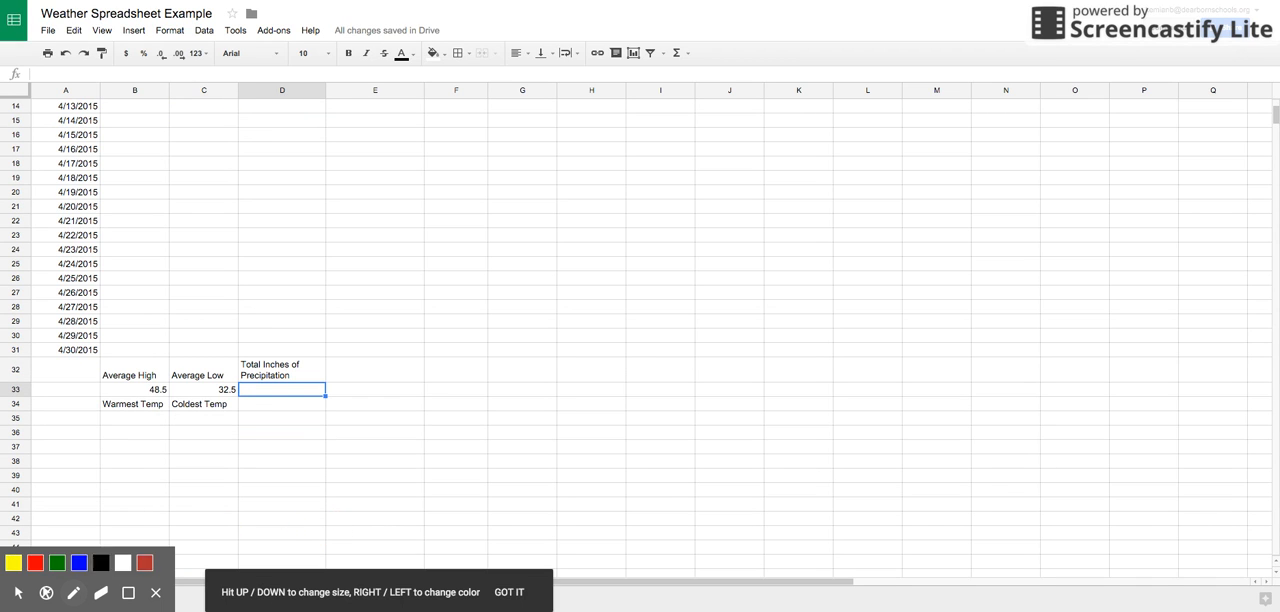
mouse_move(289, 353)
left_mouse_down()
mouse_move(274, 341)
mouse_move(230, 372)
mouse_move(292, 388)
mouse_move(308, 358)
left_mouse_up()
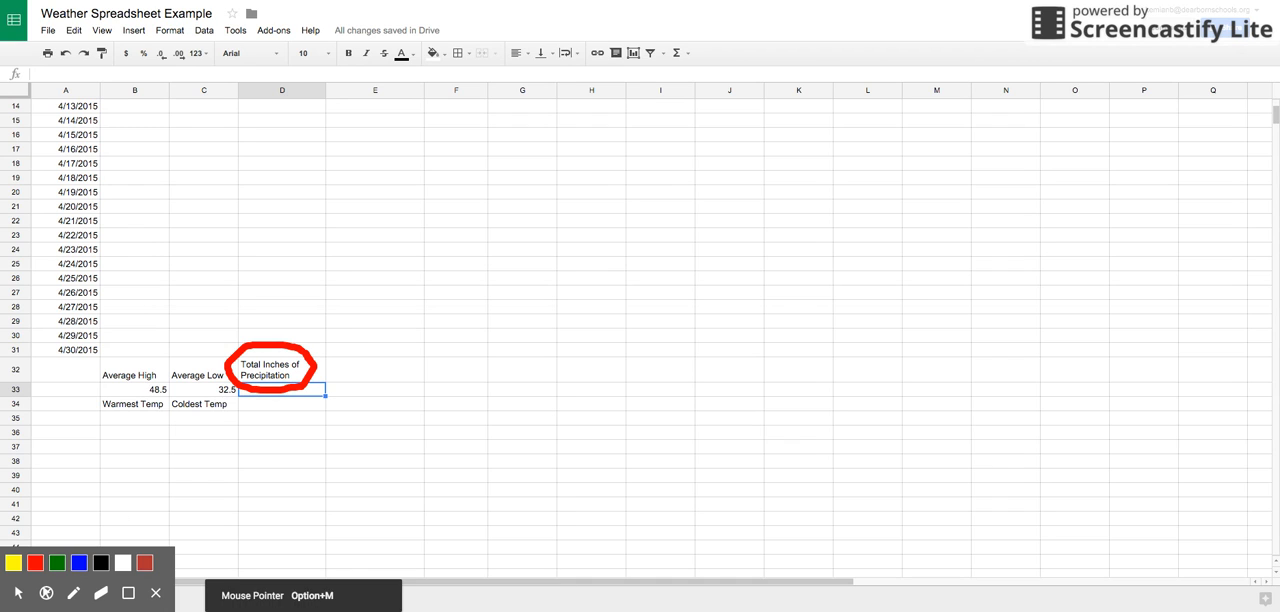
left_click(18, 593)
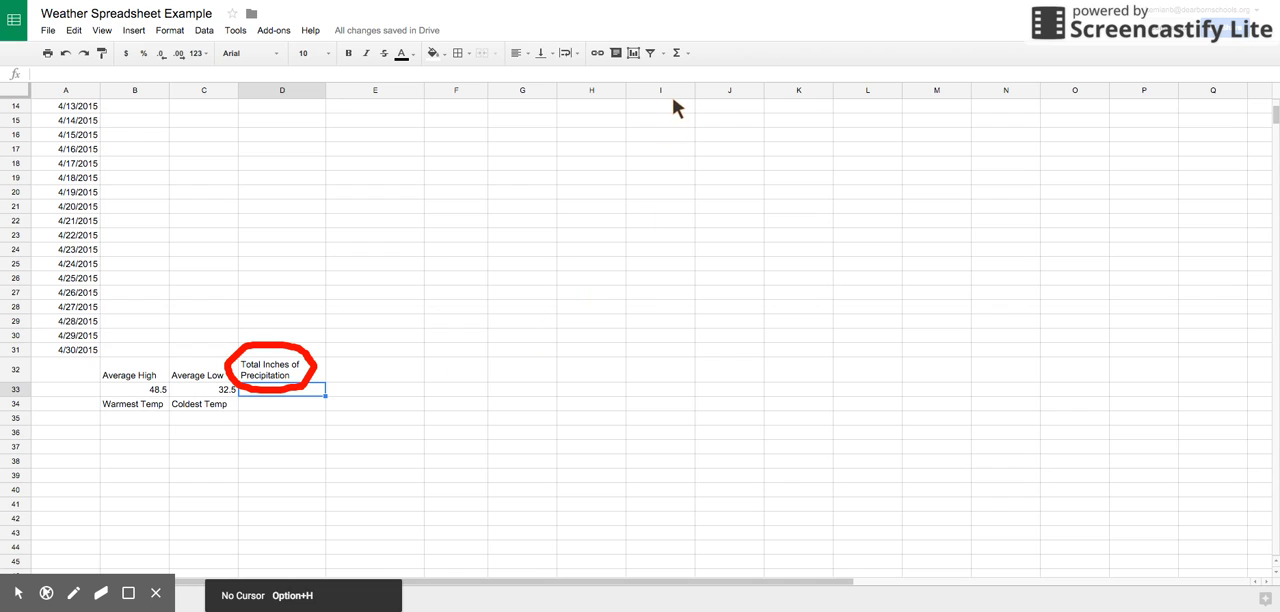
mouse_move(306, 366)
left_mouse_down()
mouse_move(309, 349)
mouse_move(228, 378)
mouse_move(294, 398)
left_mouse_up()
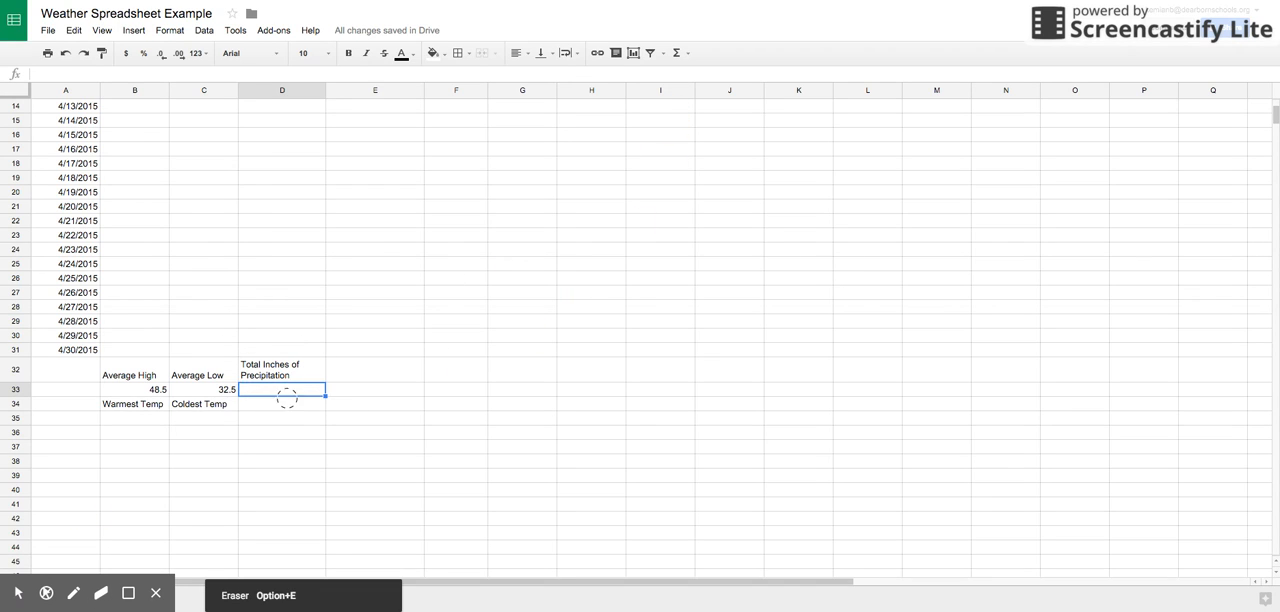
left_click(18, 592)
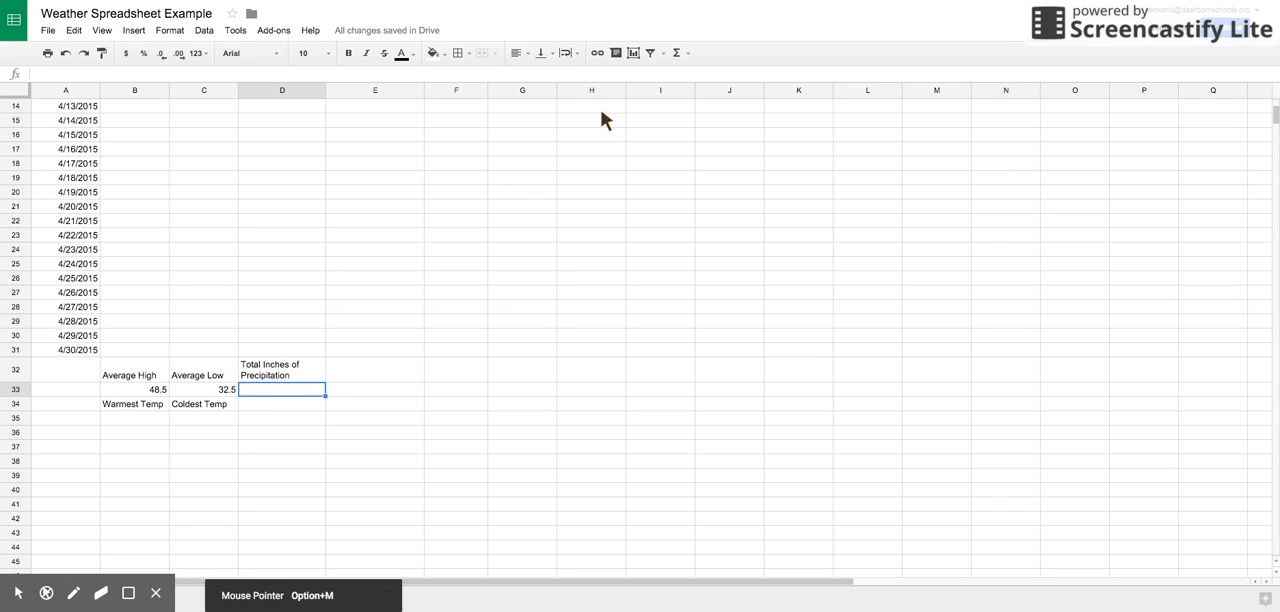
Step: Total the inches of precipitation in D33 with =SUM(D2:D5)
left_click(676, 53)
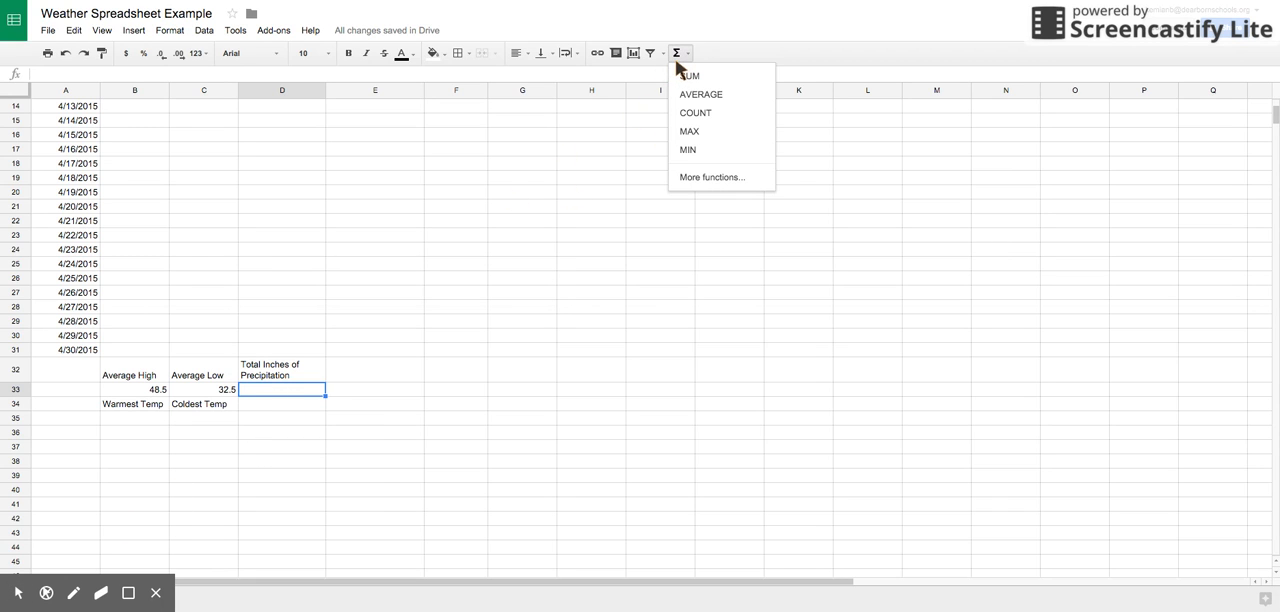
left_click(682, 71)
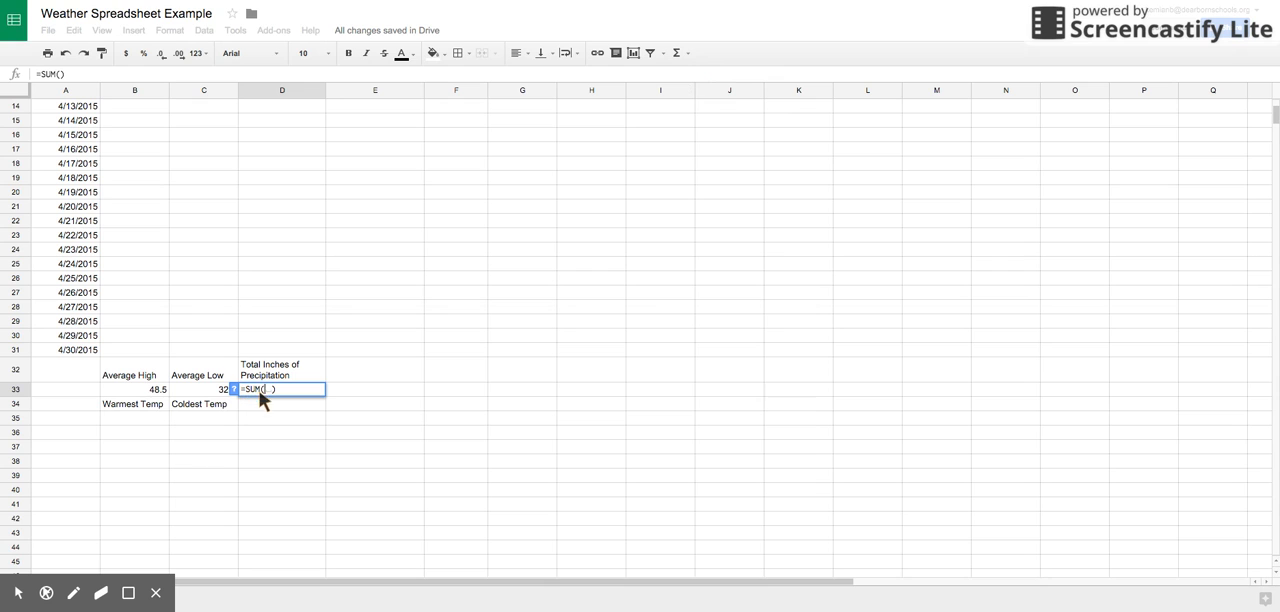
scroll(297, 375, "up", 5)
left_click_drag(314, 133, 308, 185)
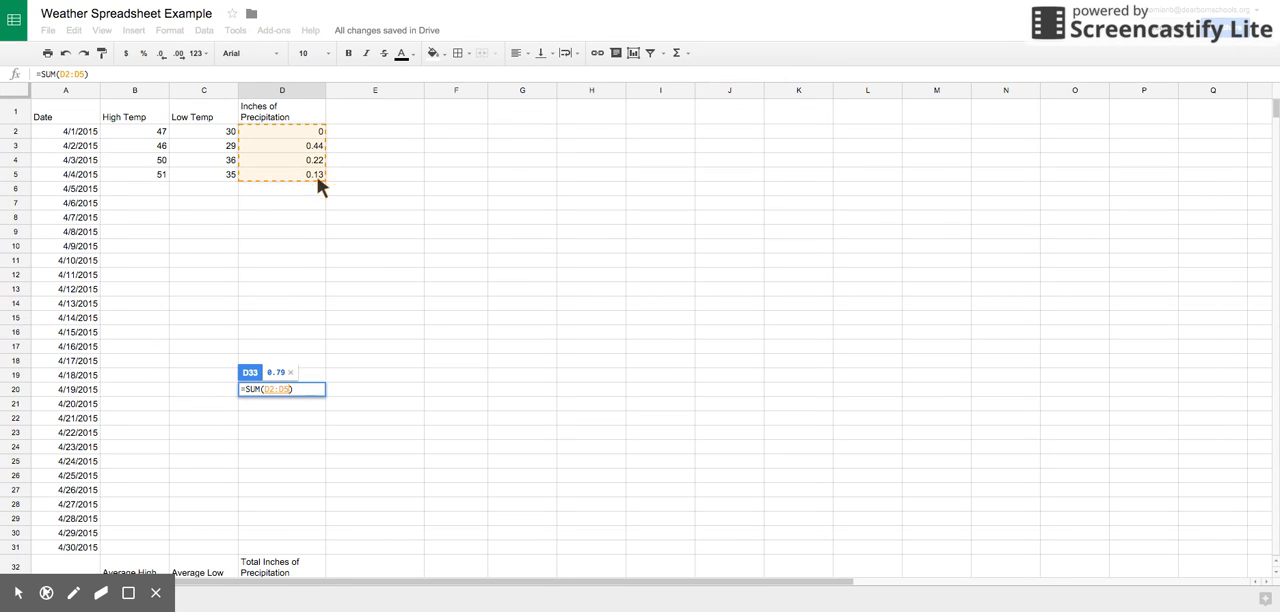
key("Return")
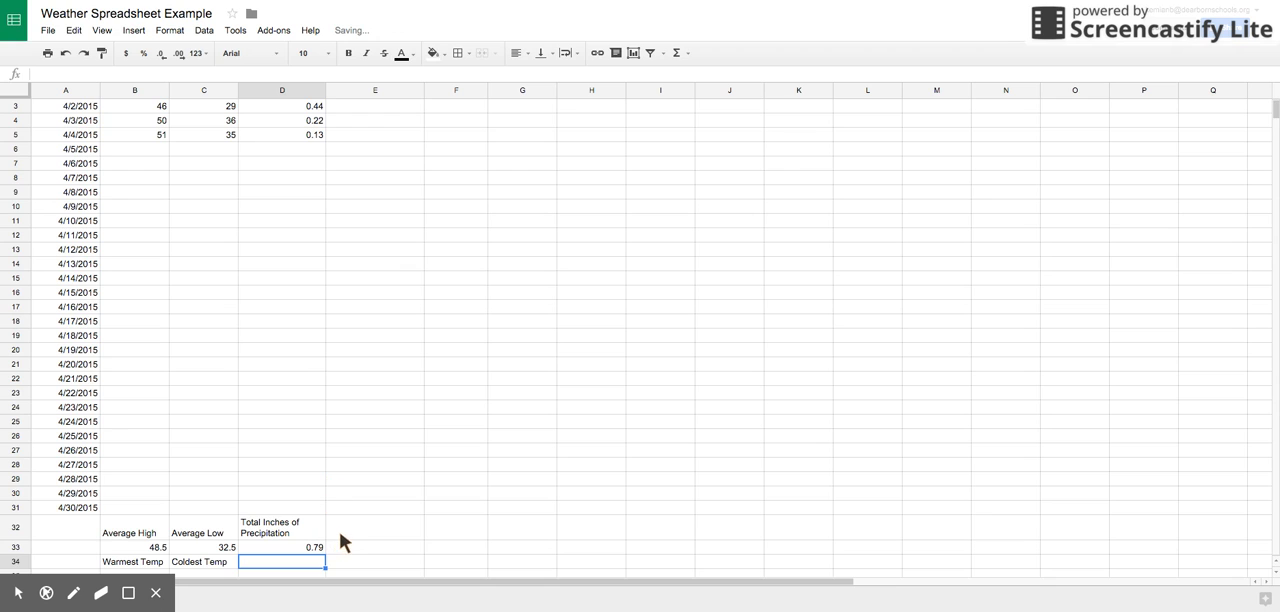
scroll(340, 537, "down", 2)
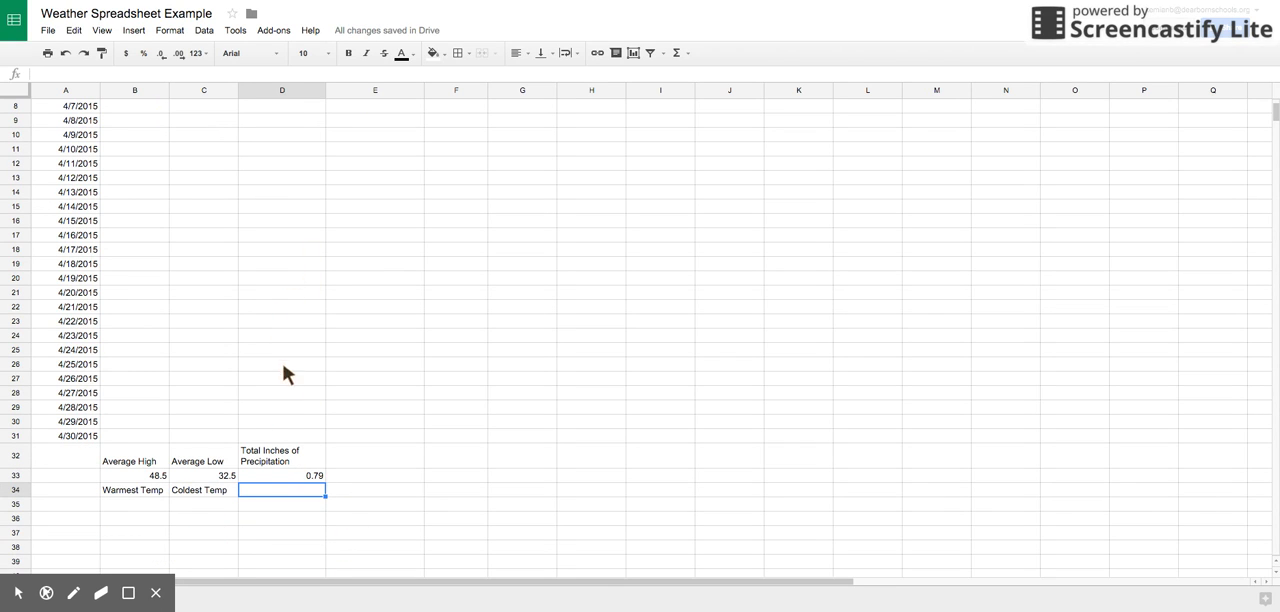
Step: Calculate the warmest temperature in B35, under the Warmest Temp label, with =MAX(B2:B5)
left_click(133, 500)
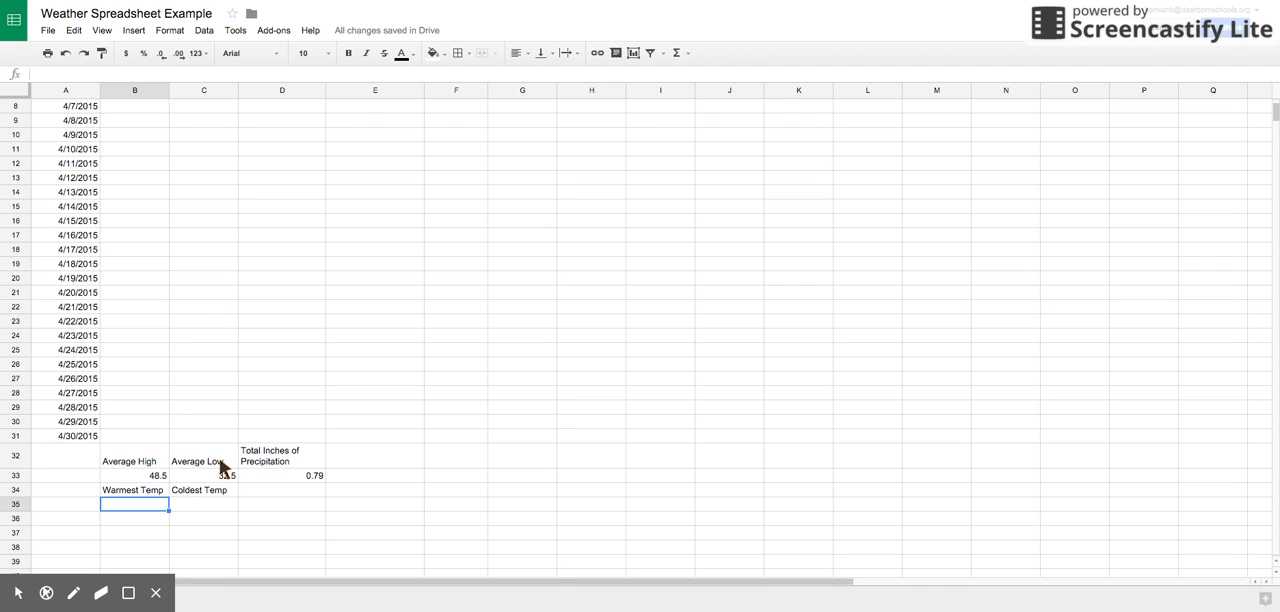
scroll(175, 460, "up", 3)
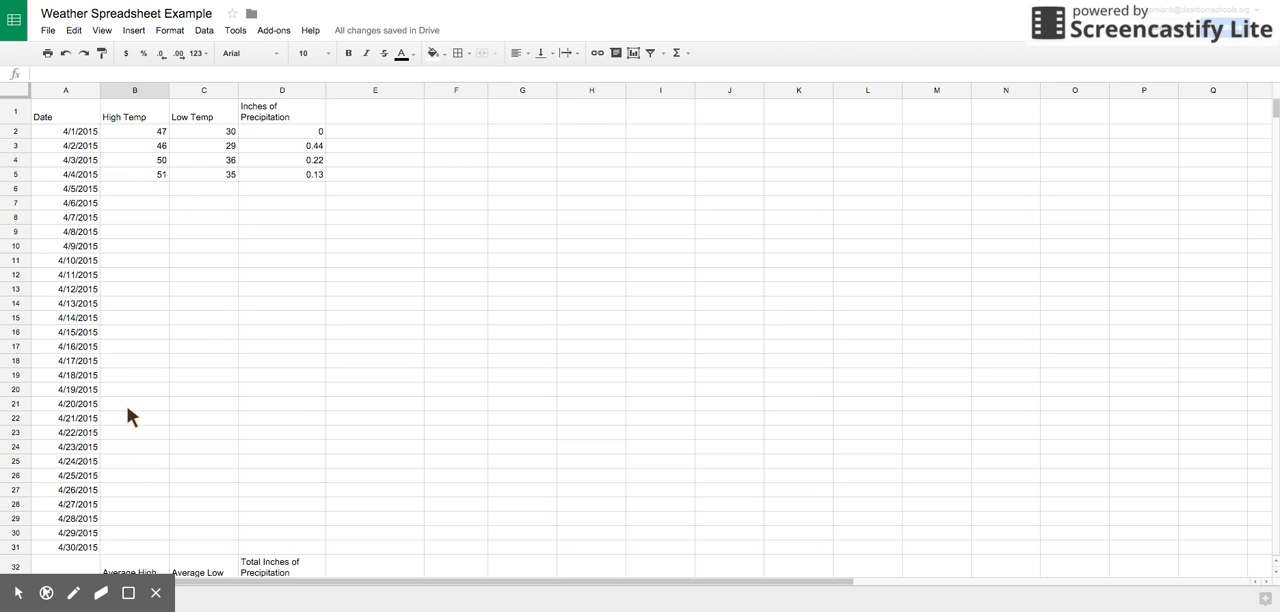
scroll(146, 404, "down", 4)
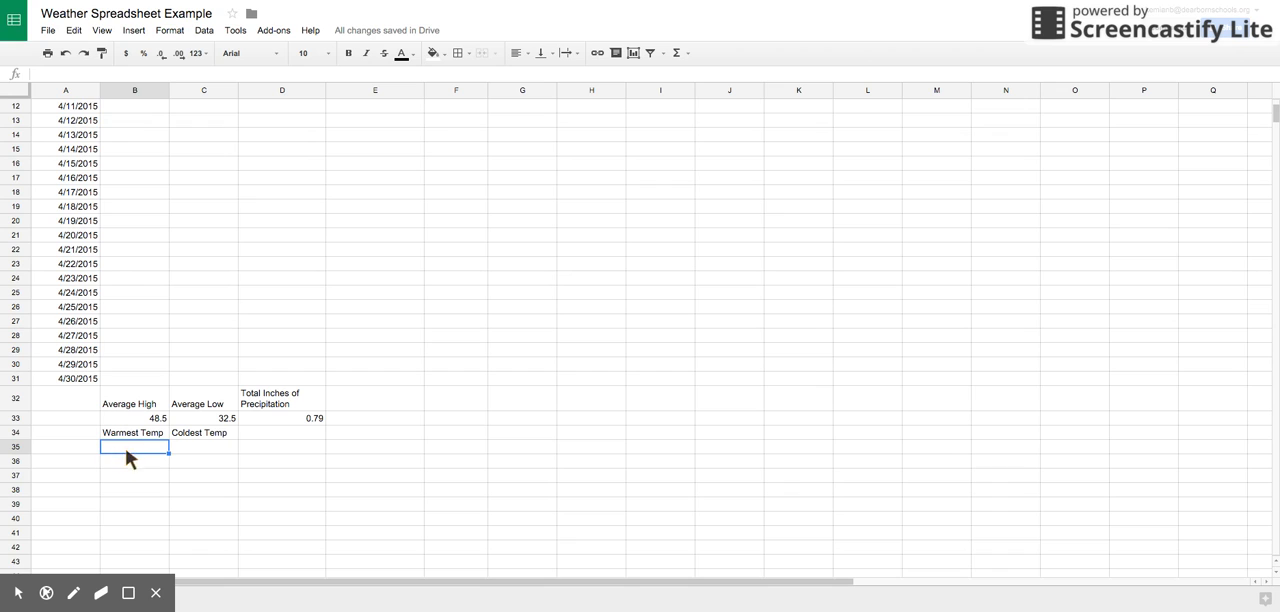
left_click(685, 56)
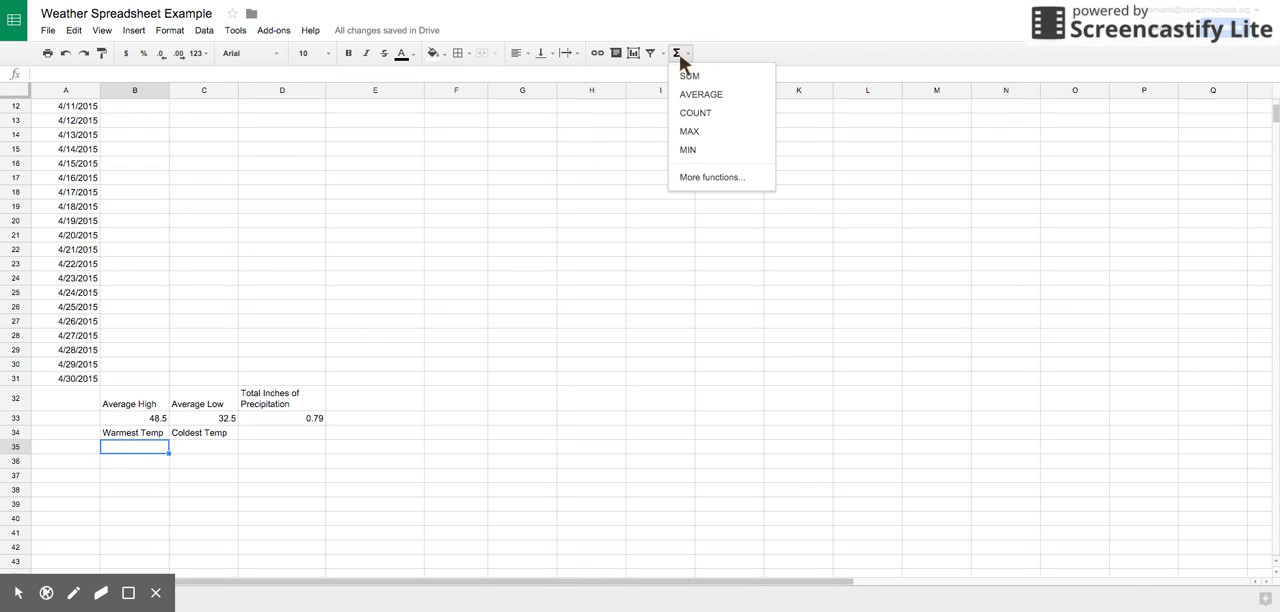
left_click(716, 140)
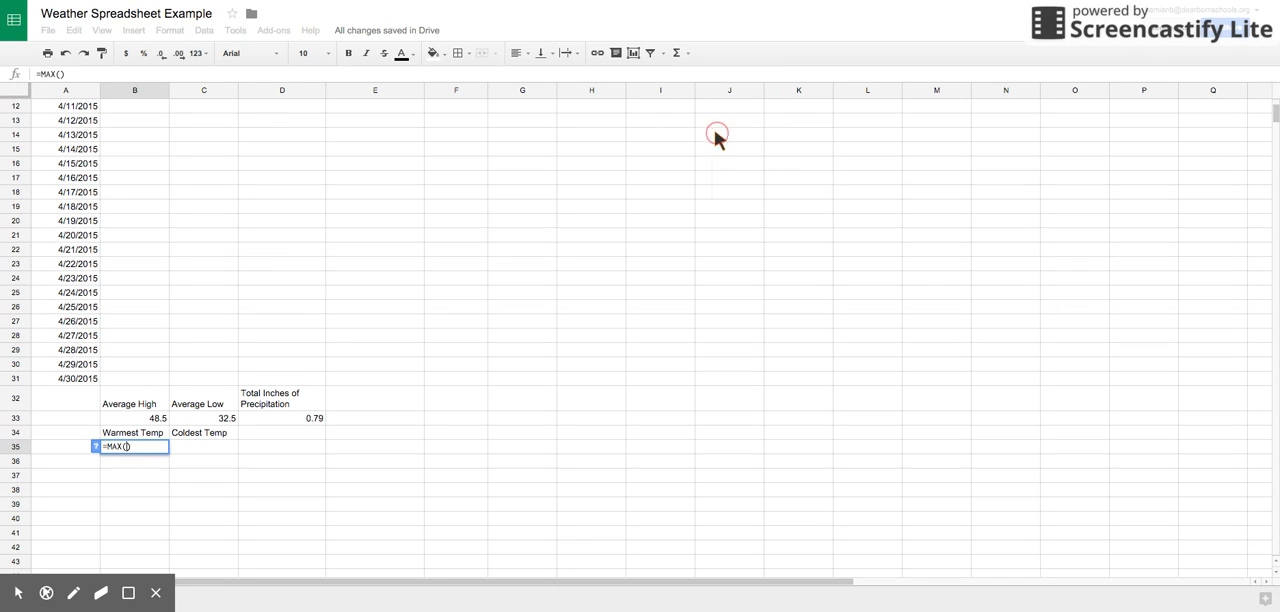
scroll(207, 393, "up", 4)
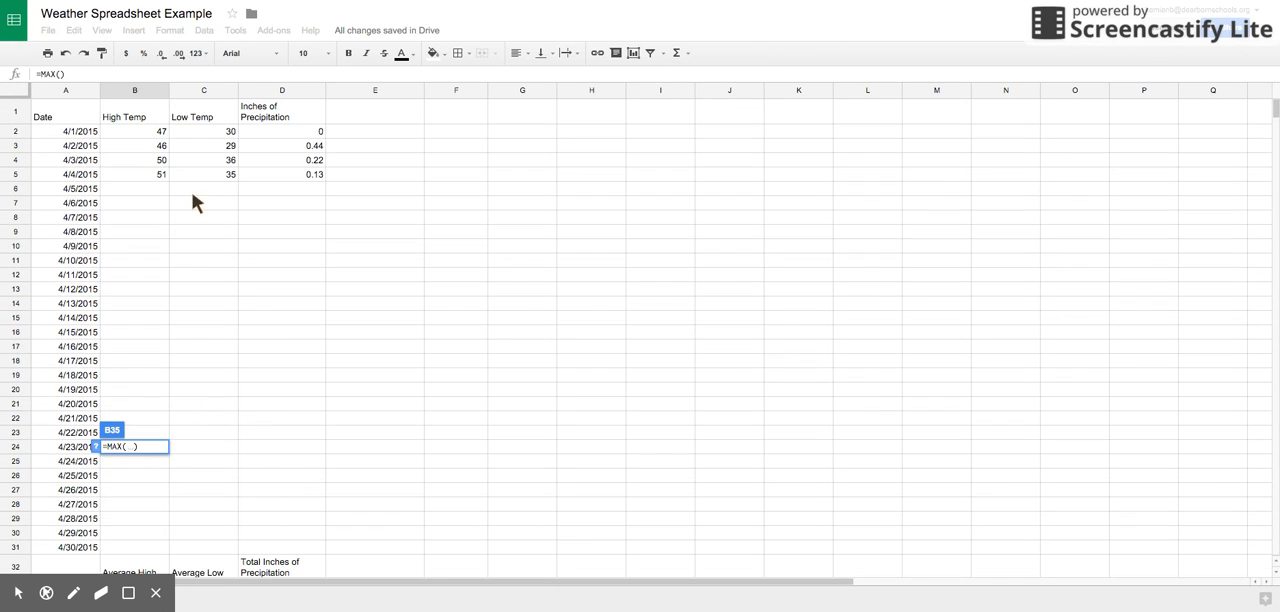
left_click_drag(140, 133, 144, 176)
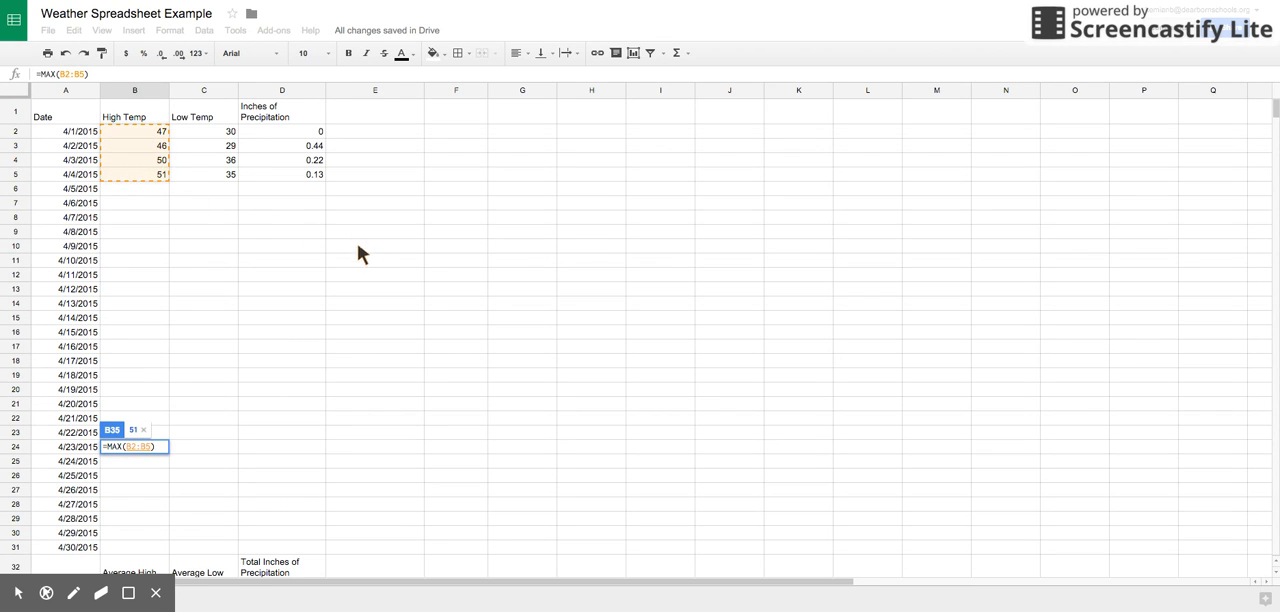
key("Return")
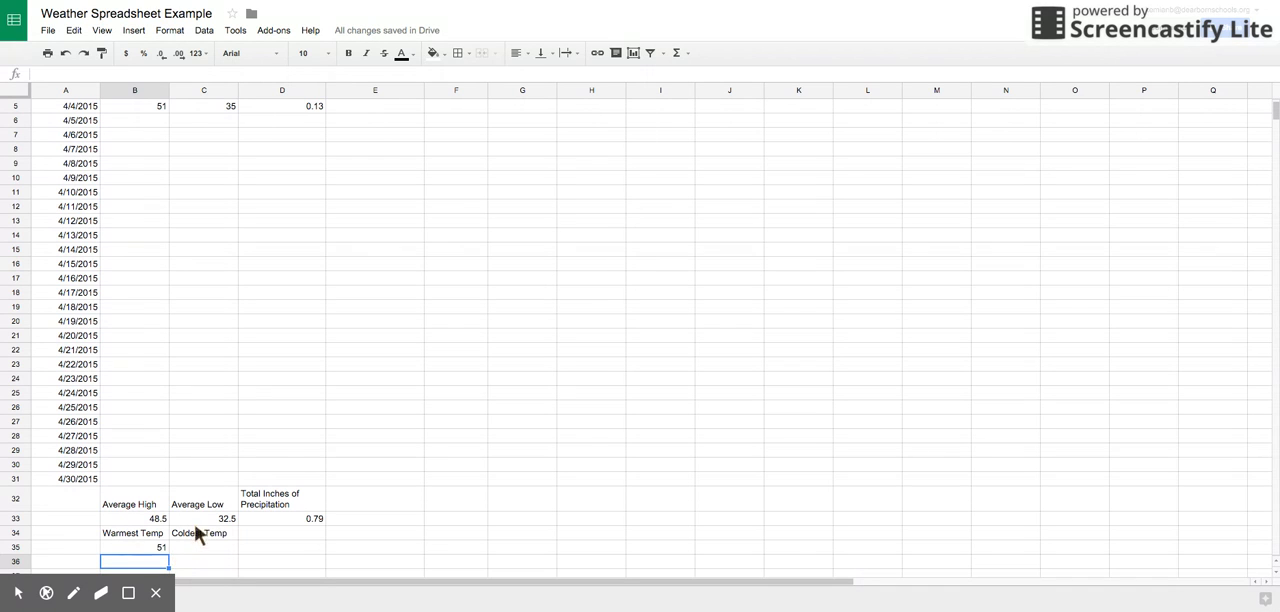
Step: Calculate the coldest temperature in C35, under the Coldest Temp label, with =MIN(C2:C5)
scroll(200, 505, "up", 2)
scroll(205, 505, "down", 2)
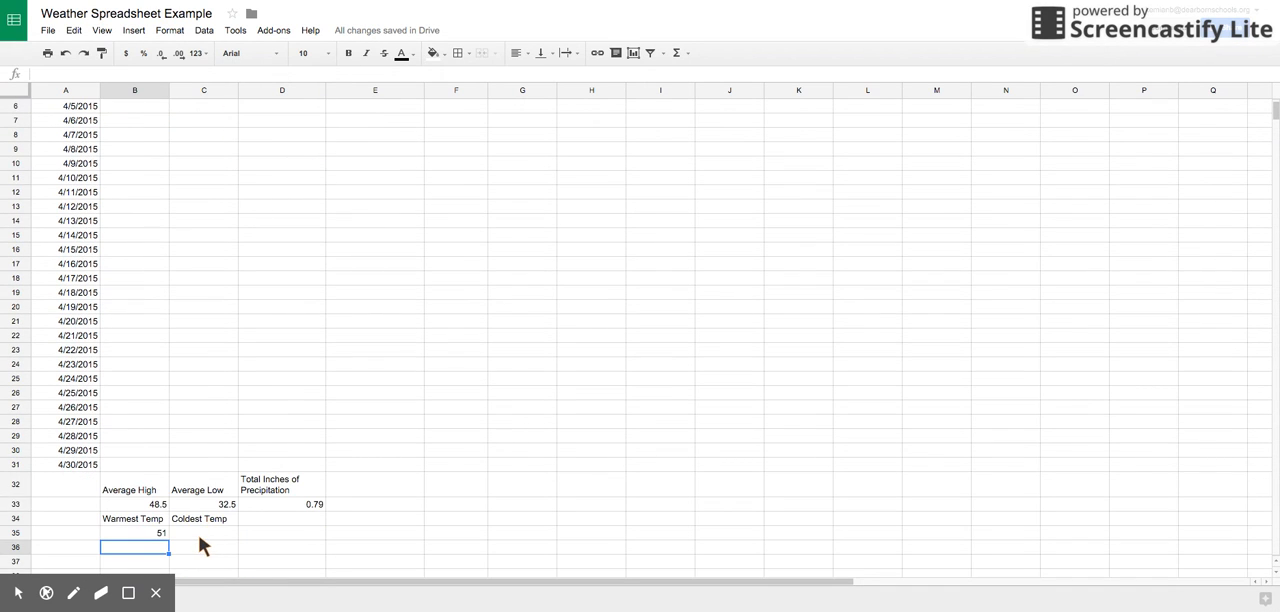
left_click(201, 535)
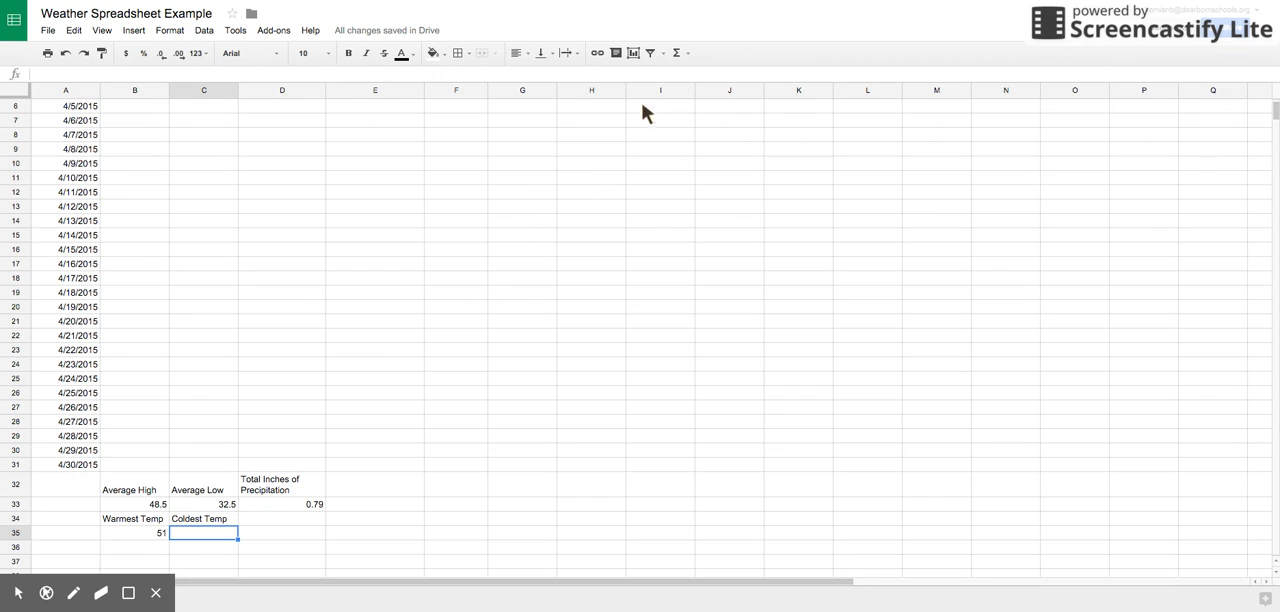
left_click(677, 52)
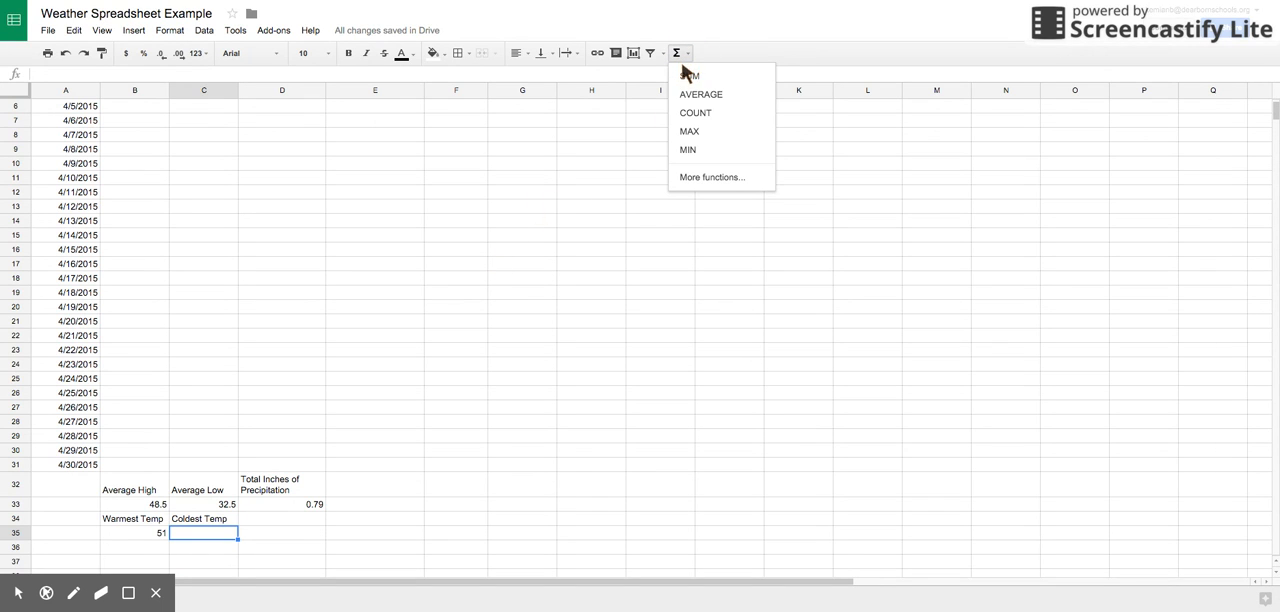
left_click(689, 150)
scroll(254, 234, "up", 2)
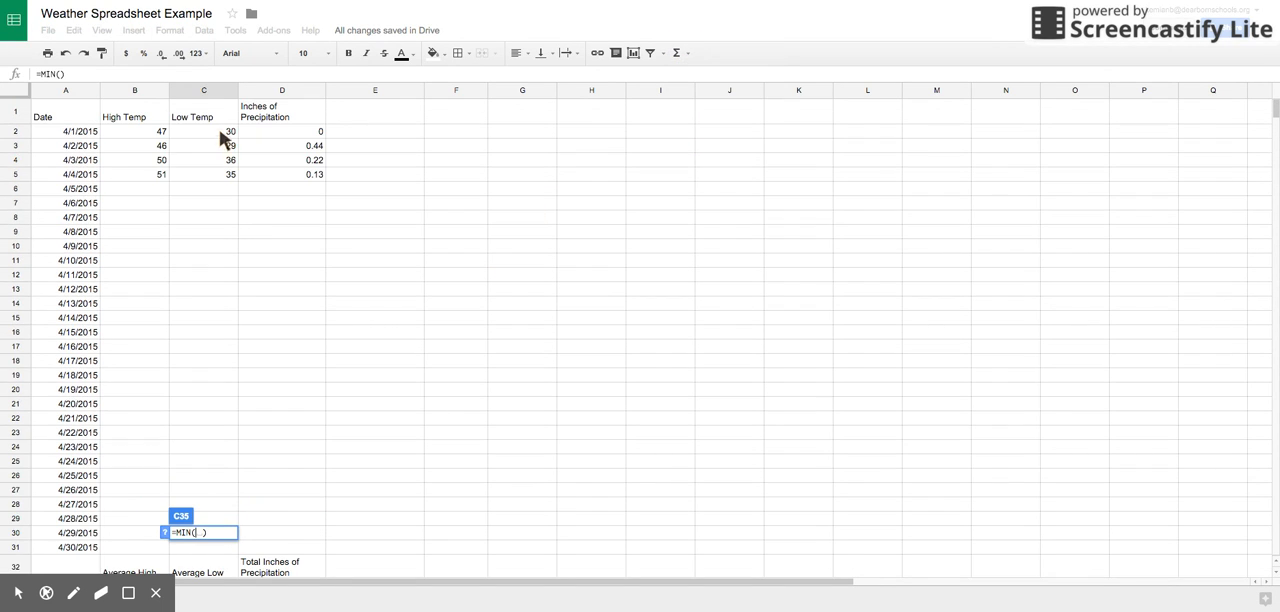
left_click_drag(215, 129, 217, 177)
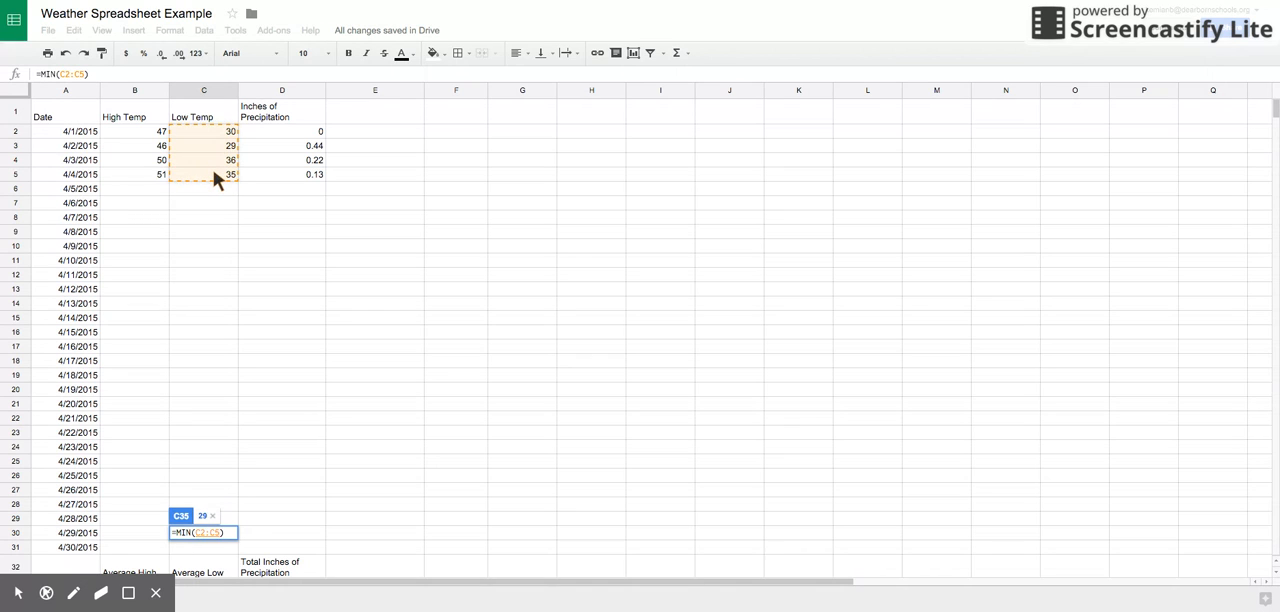
key("Return")
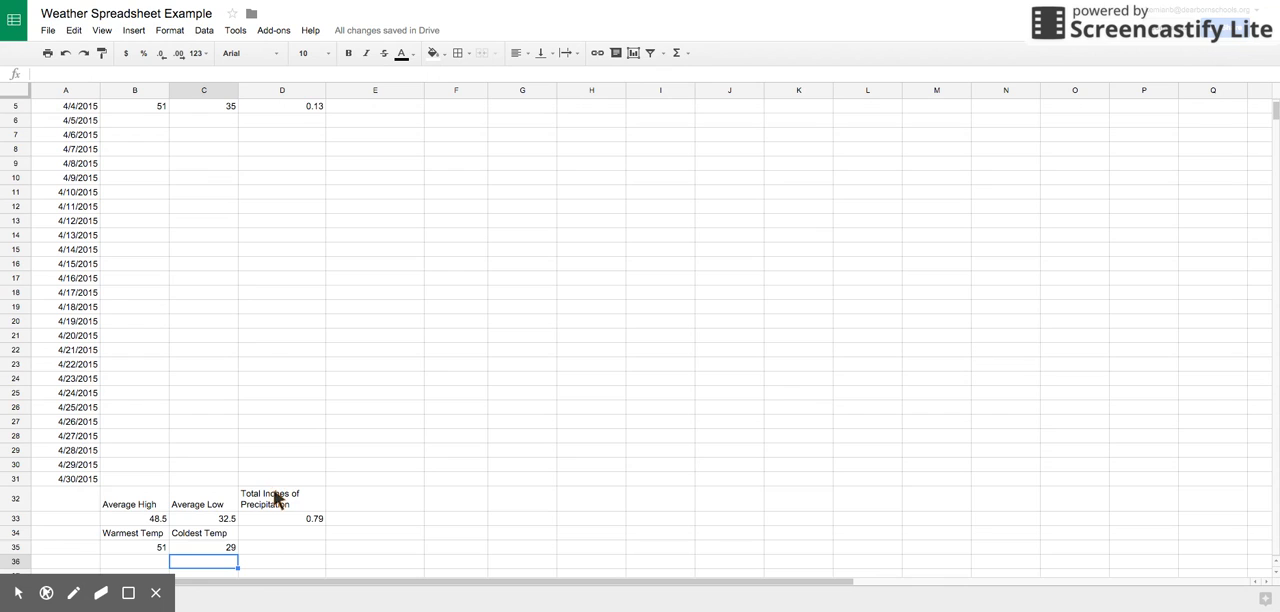
scroll(273, 492, "up", 2)
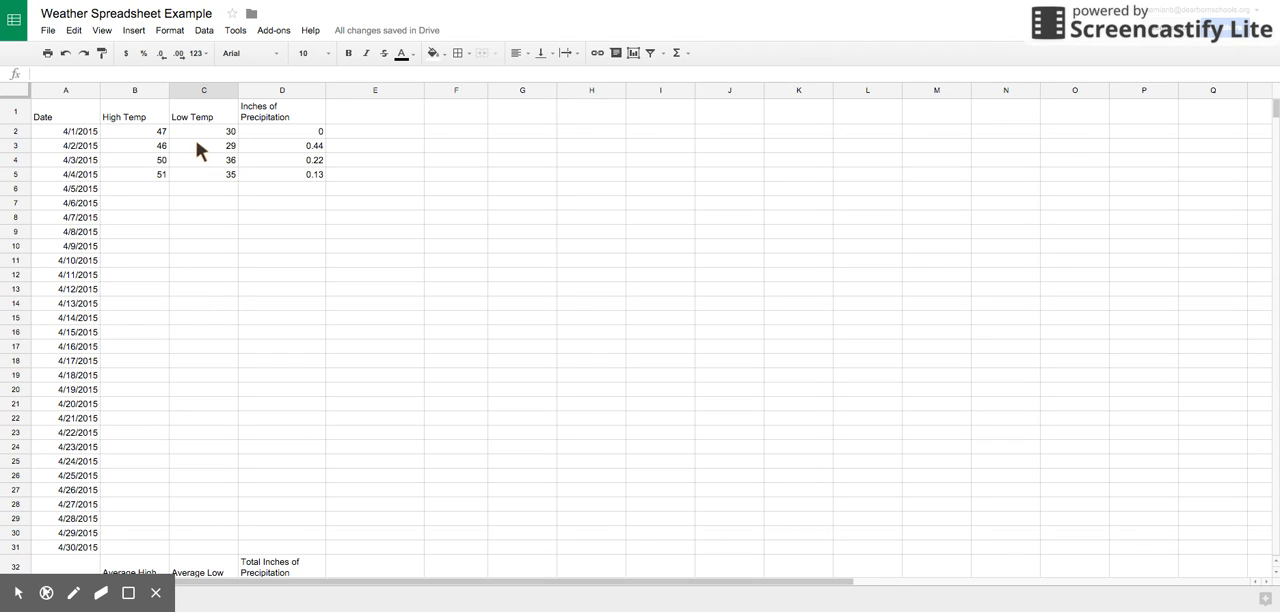
left_click_drag(61, 109, 283, 184)
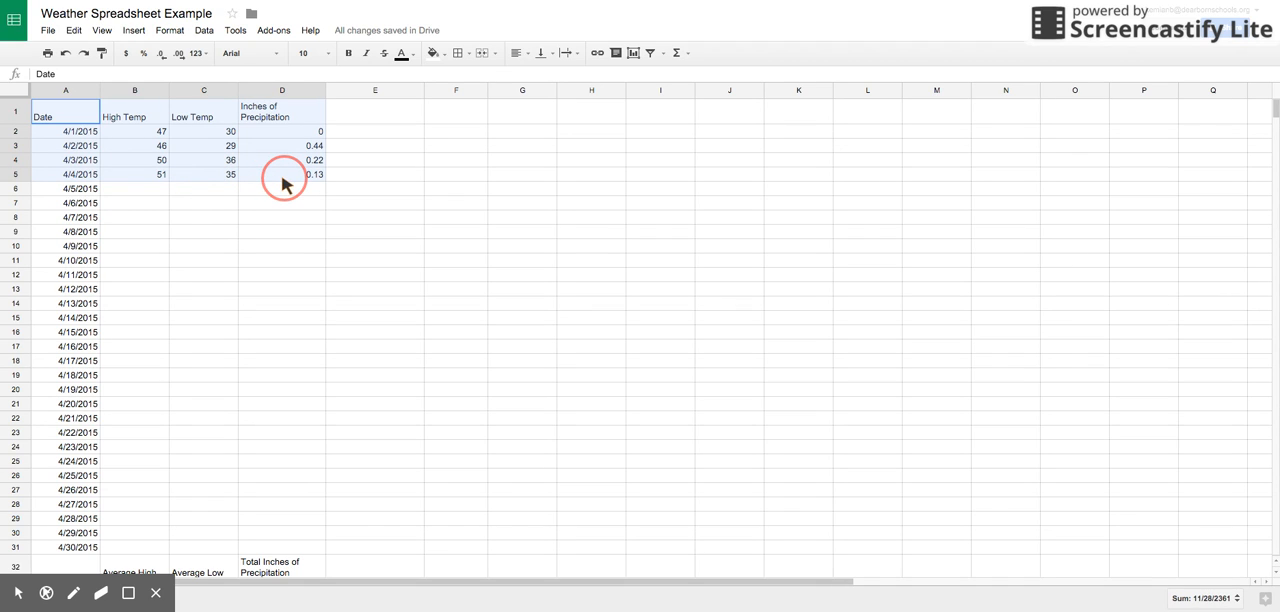
left_click_drag(283, 184, 140, 147)
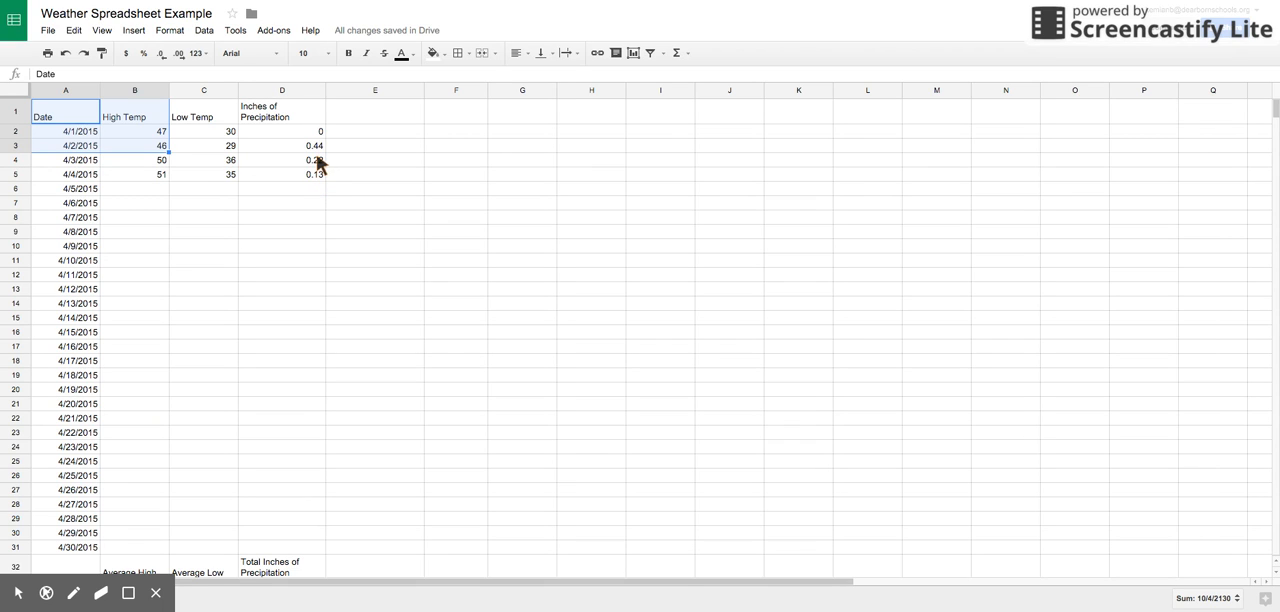
left_click(214, 157)
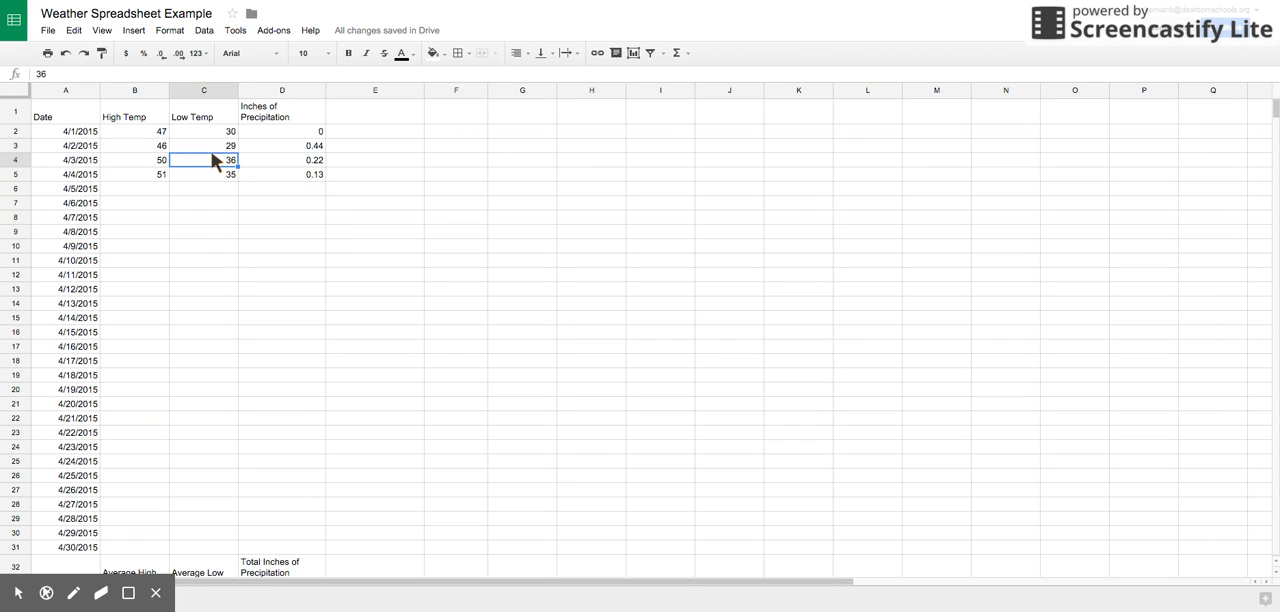
Step: Insert a line chart of the high and low temperatures from A1:C5 and place it beside the data, clear of the precipitation column
left_click_drag(58, 110, 216, 180)
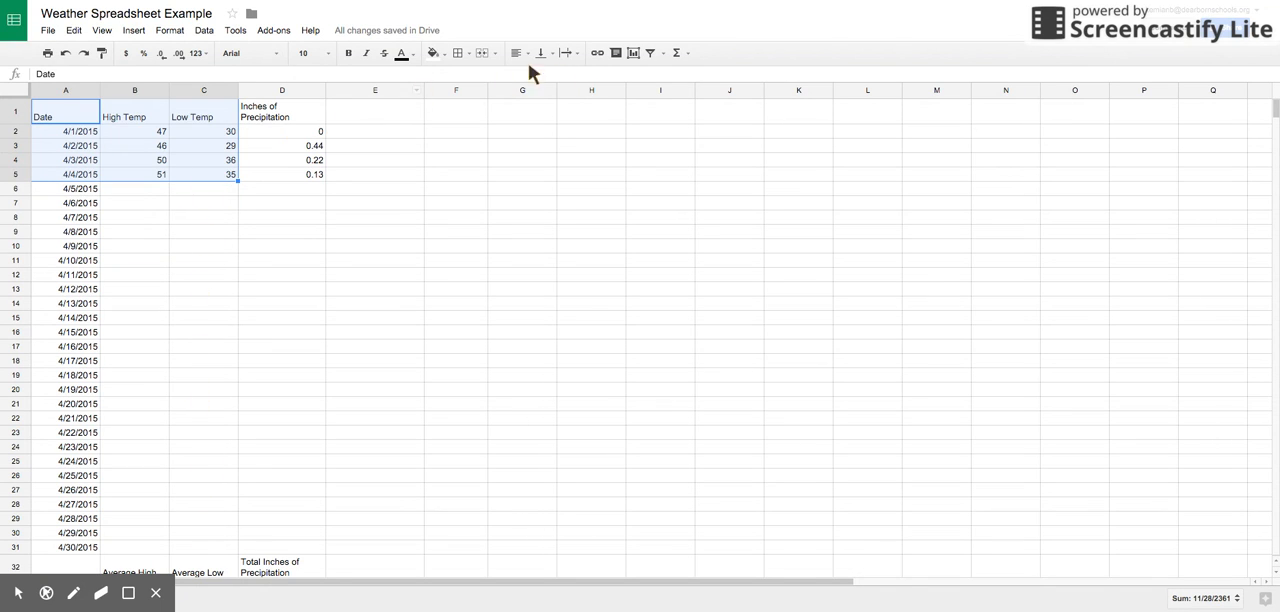
left_click(634, 54)
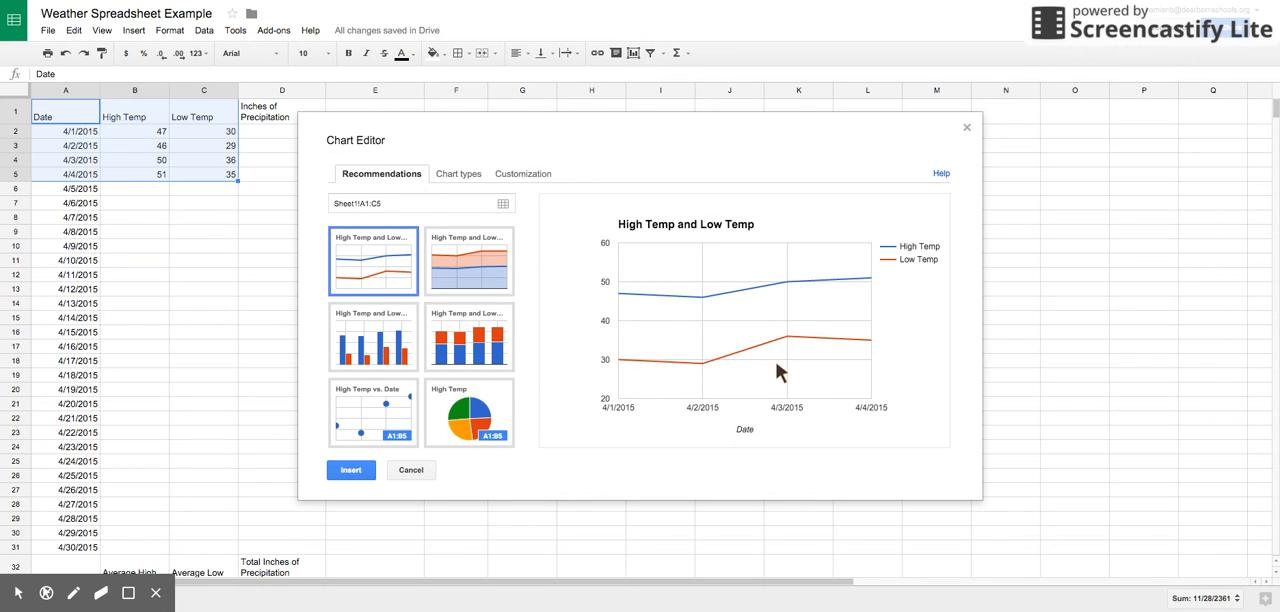
left_click(380, 258)
left_click(351, 469)
left_click_drag(340, 133, 712, 127)
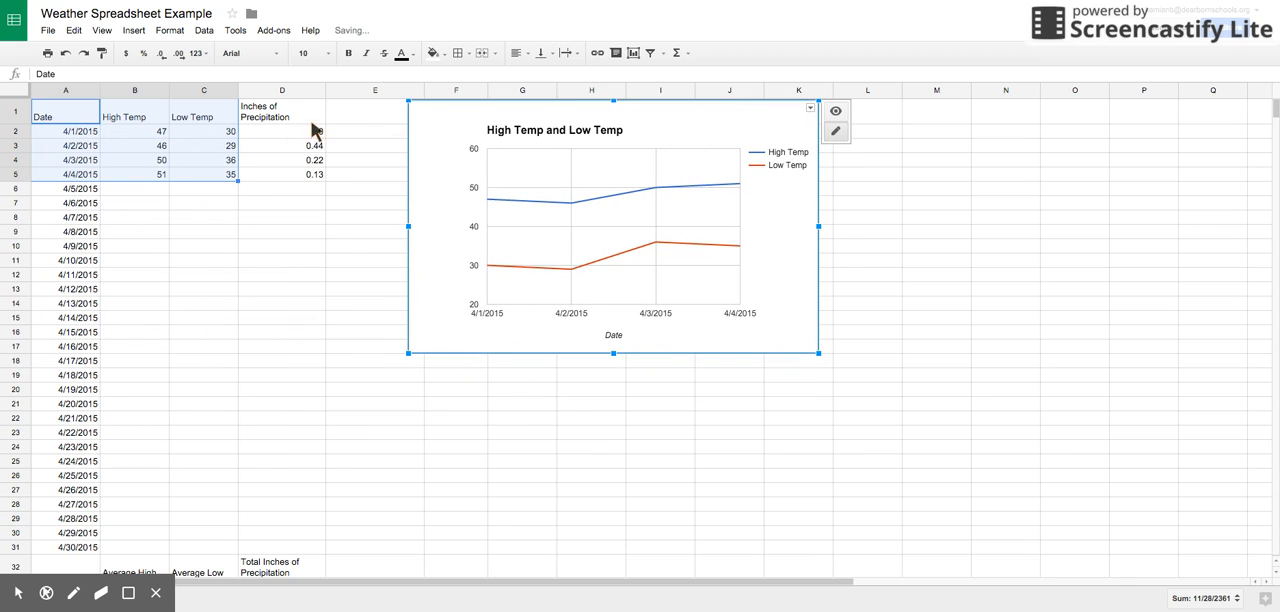
Step: Change the chart title to "High Temp and Low Temp for April"
left_click(641, 128)
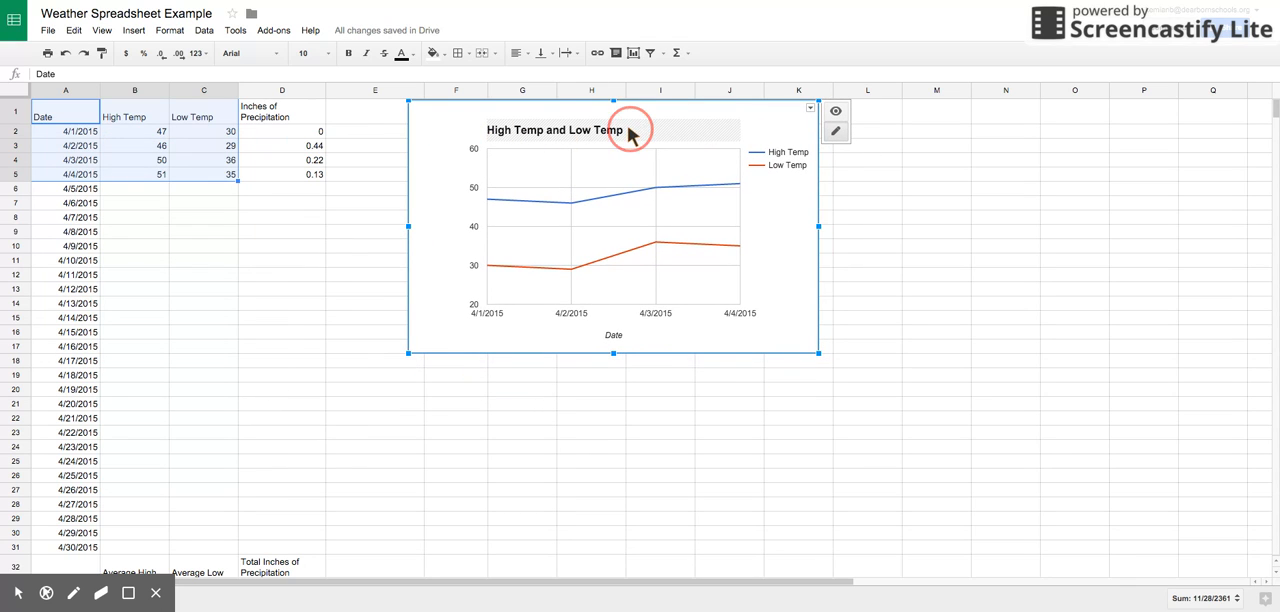
left_click(662, 88)
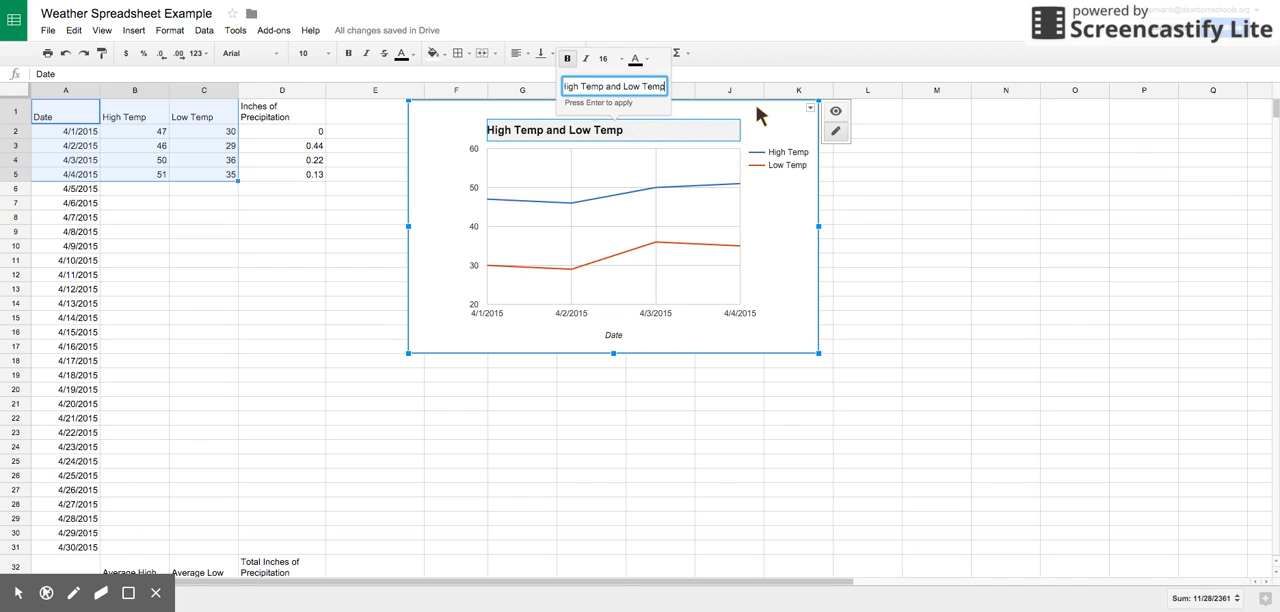
type("for April")
key("Return")
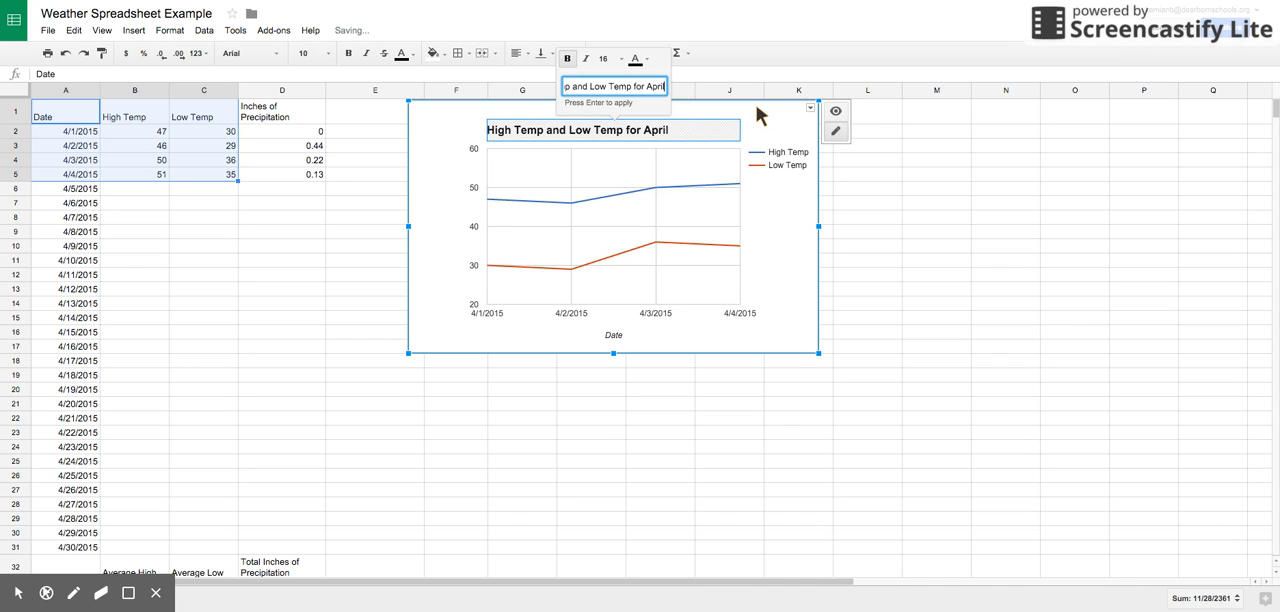
left_click(721, 390)
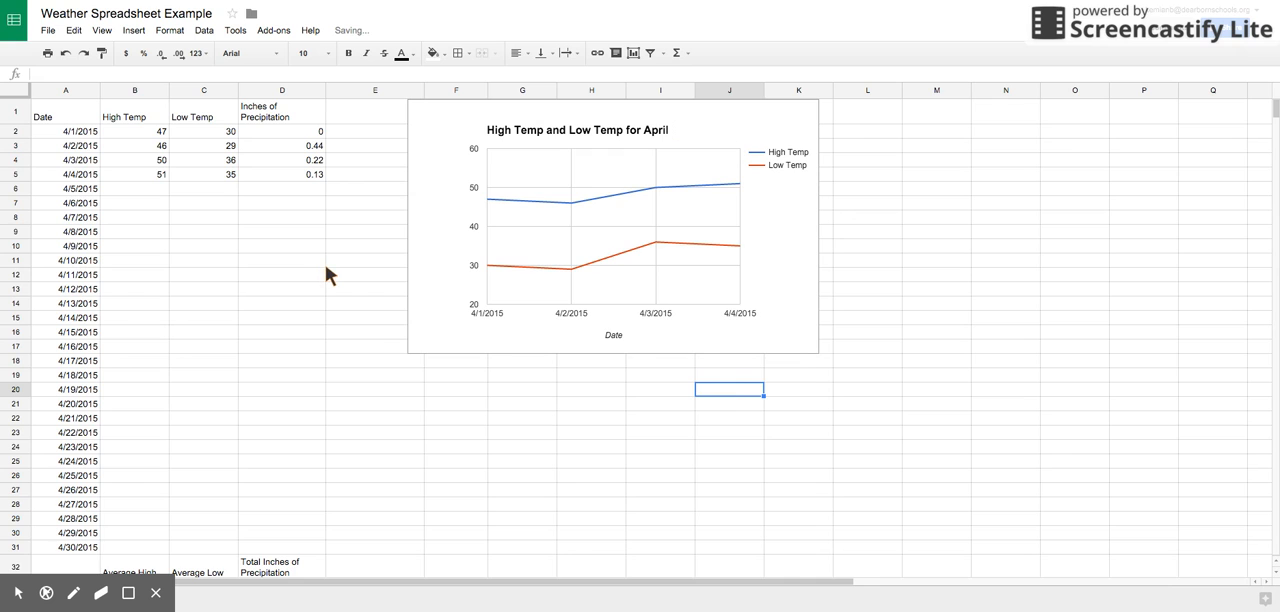
scroll(328, 275, "down", 4)
scroll(326, 276, "up", 4)
scroll(375, 392, "down", 5)
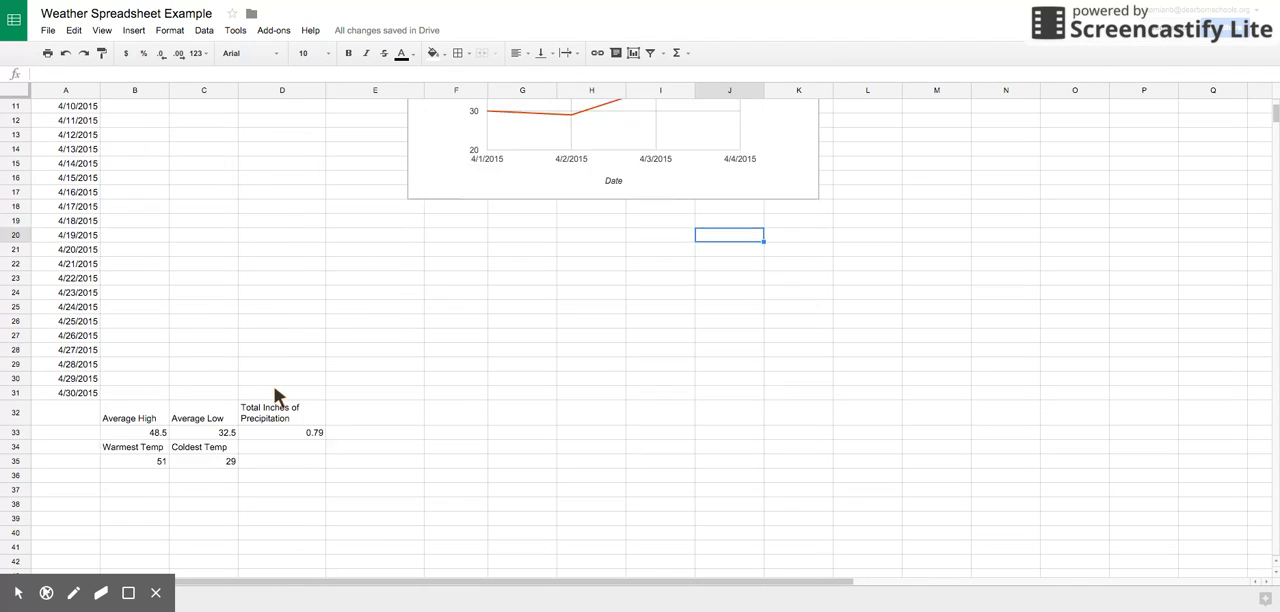
scroll(352, 393, "up", 5)
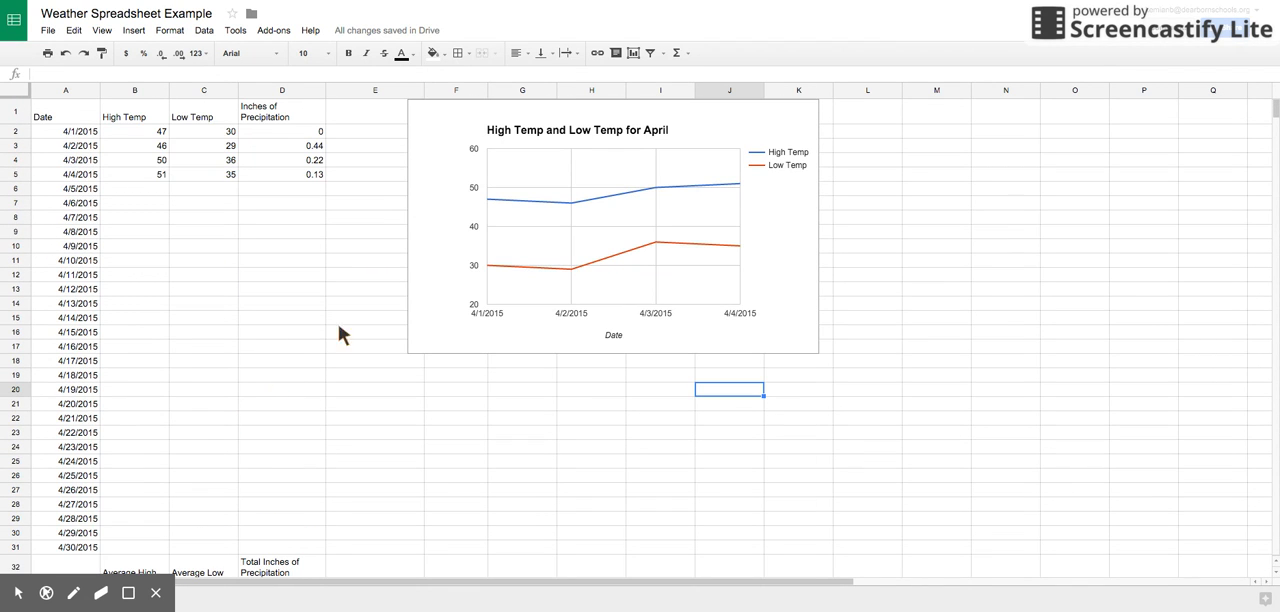